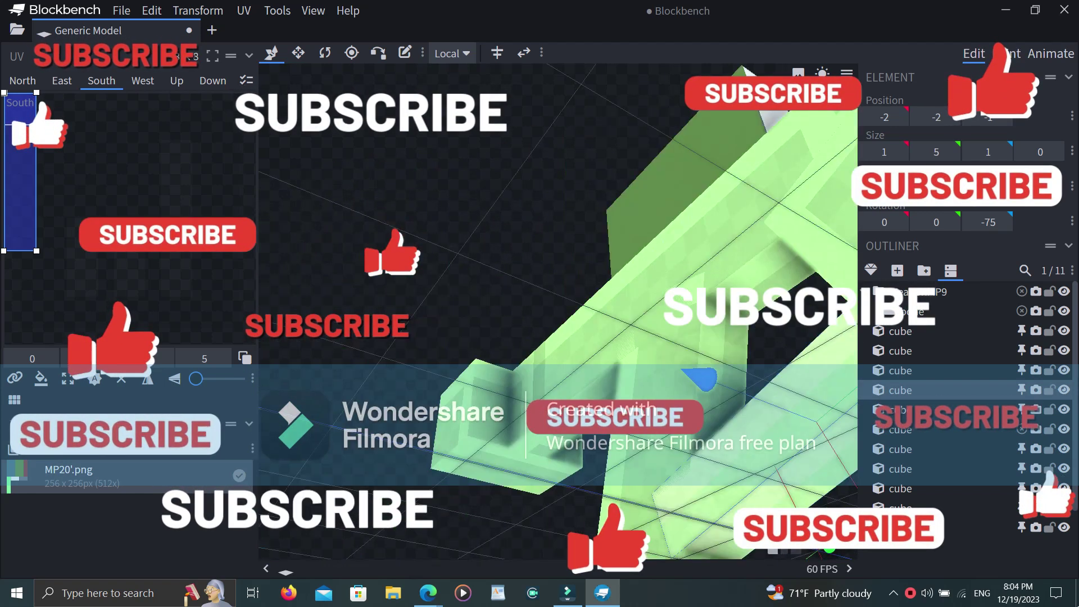
# Step: Select the 2 × 4 × 1 cube mounted on top of the weapon's main body
pyautogui.scroll(5, 558, 311)
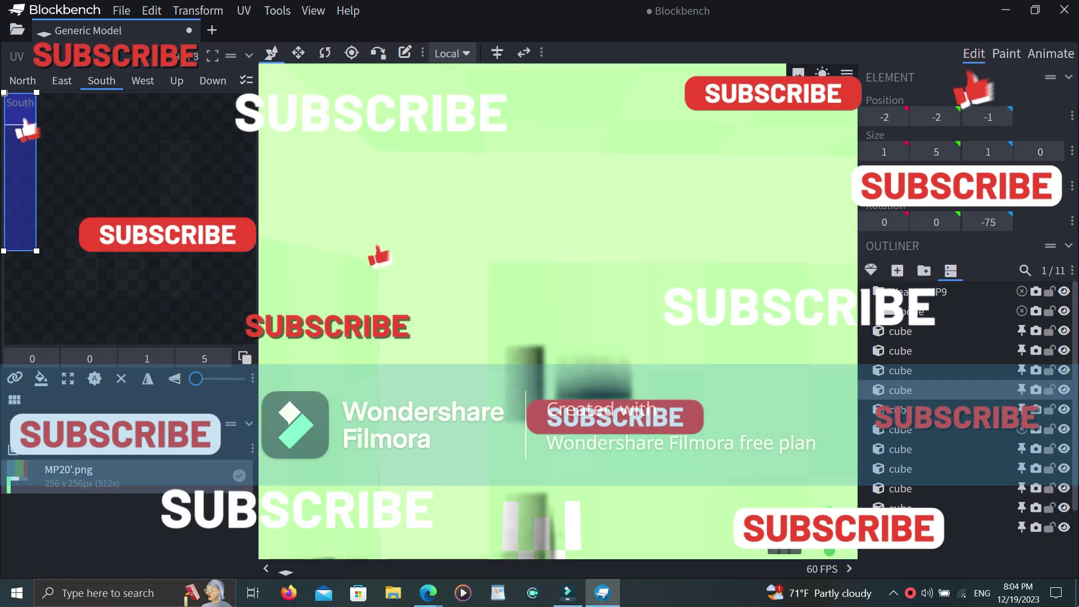
pyautogui.scroll(-5, 558, 312)
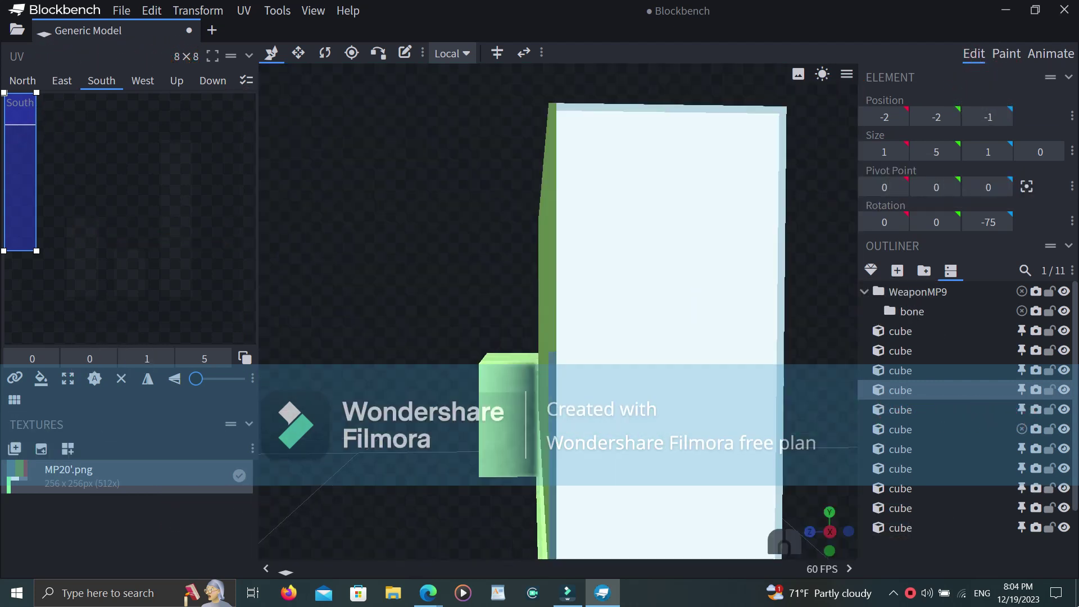
pyautogui.click(615, 329)
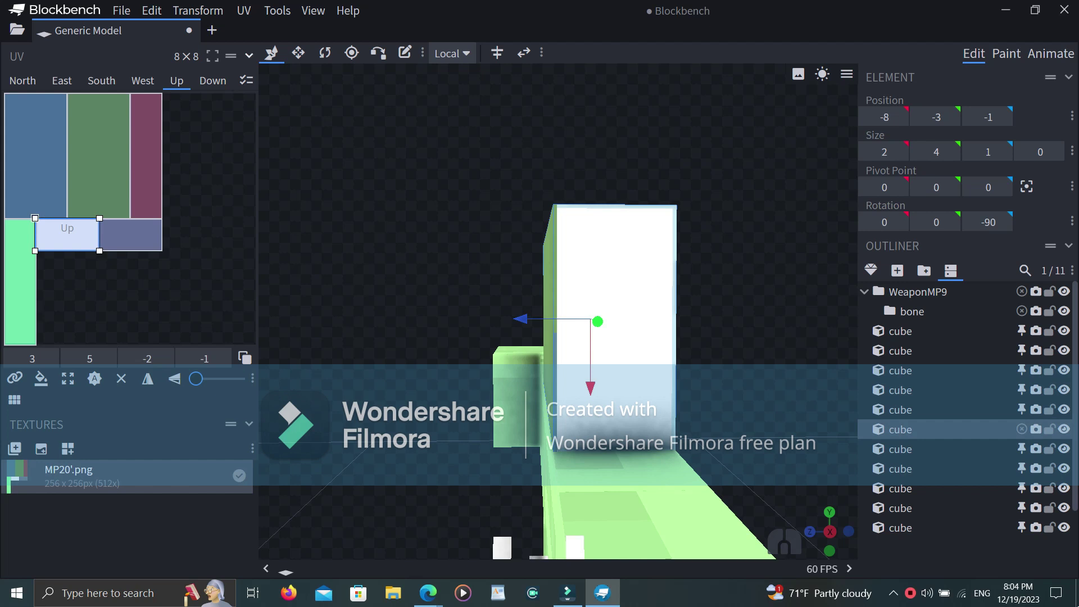
# Step: Try enlarging the top cube to 3 × 4 × 3 with the Resize tool, and undo the resizing
pyautogui.click(299, 53)
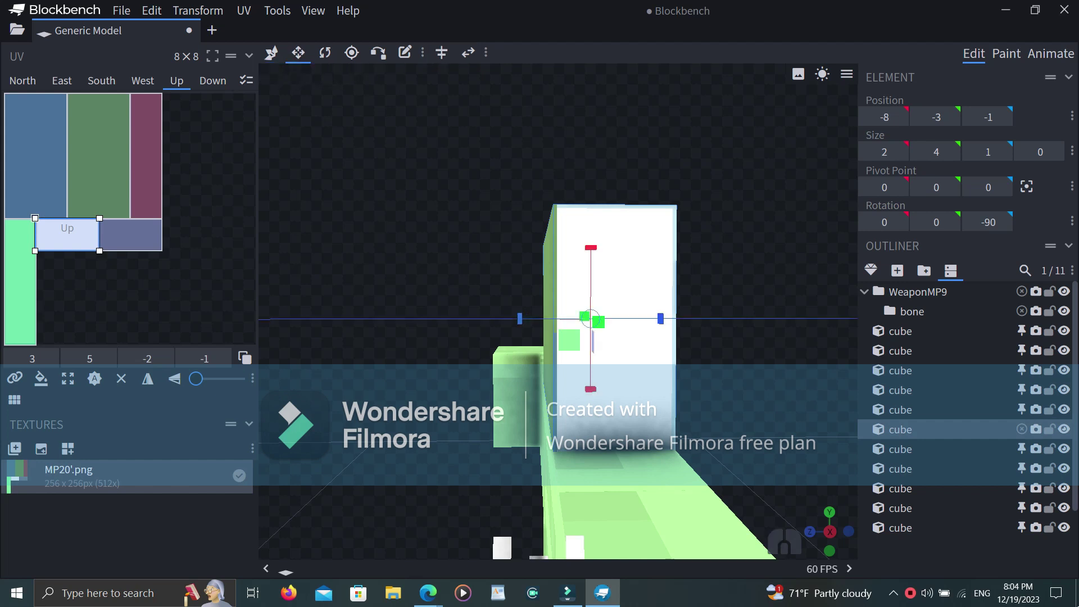
pyautogui.moveTo(519, 319); pyautogui.dragTo(428, 319)
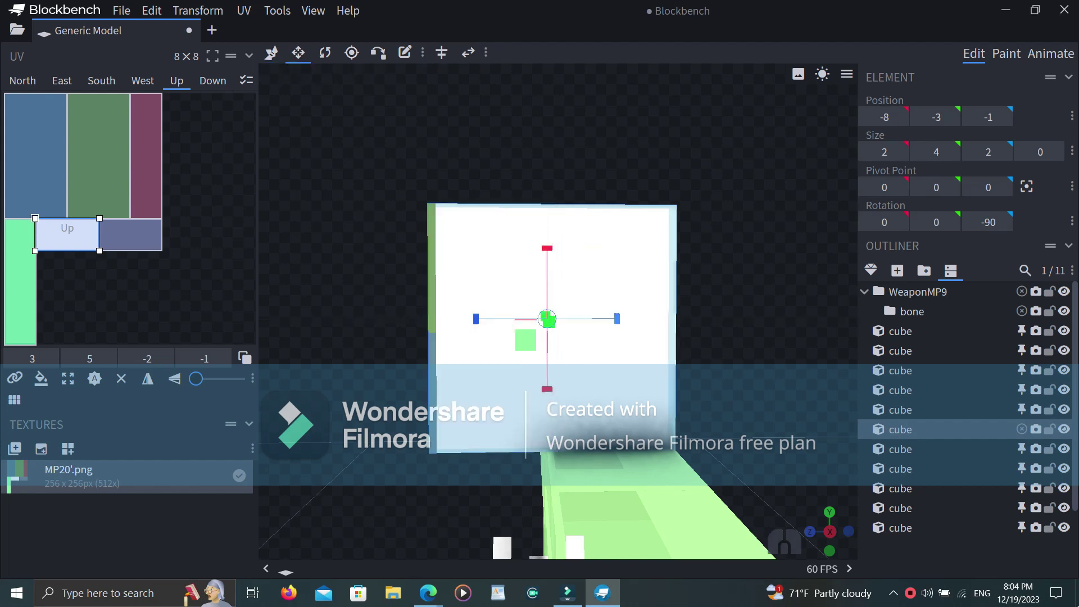
pyautogui.moveTo(617, 319); pyautogui.dragTo(688, 321)
pyautogui.scroll(-3, 688, 322)
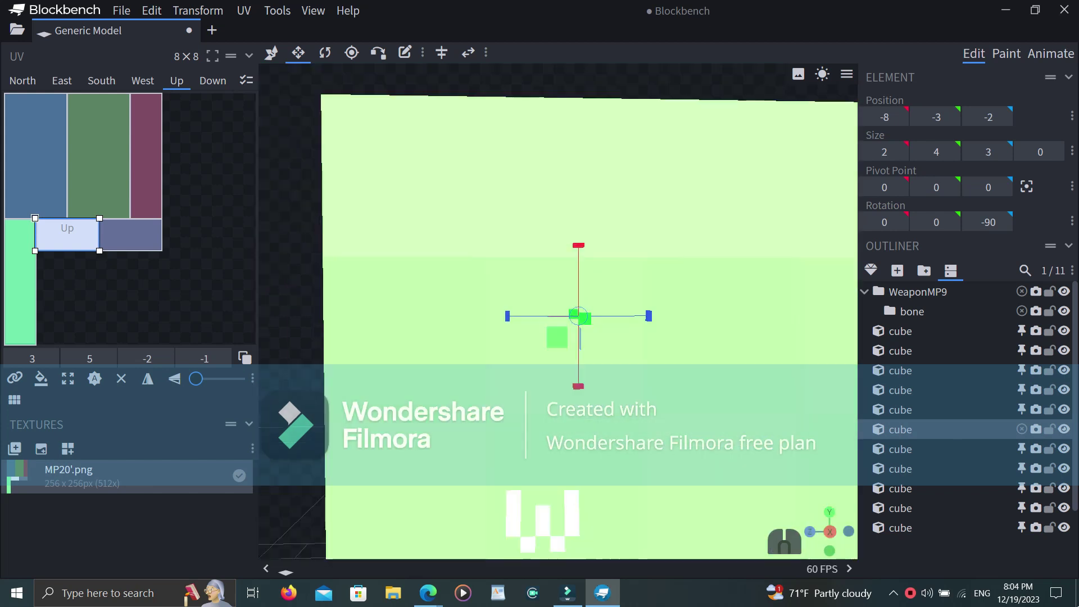
pyautogui.moveTo(578, 316); pyautogui.dragTo(672, 392, button='right')
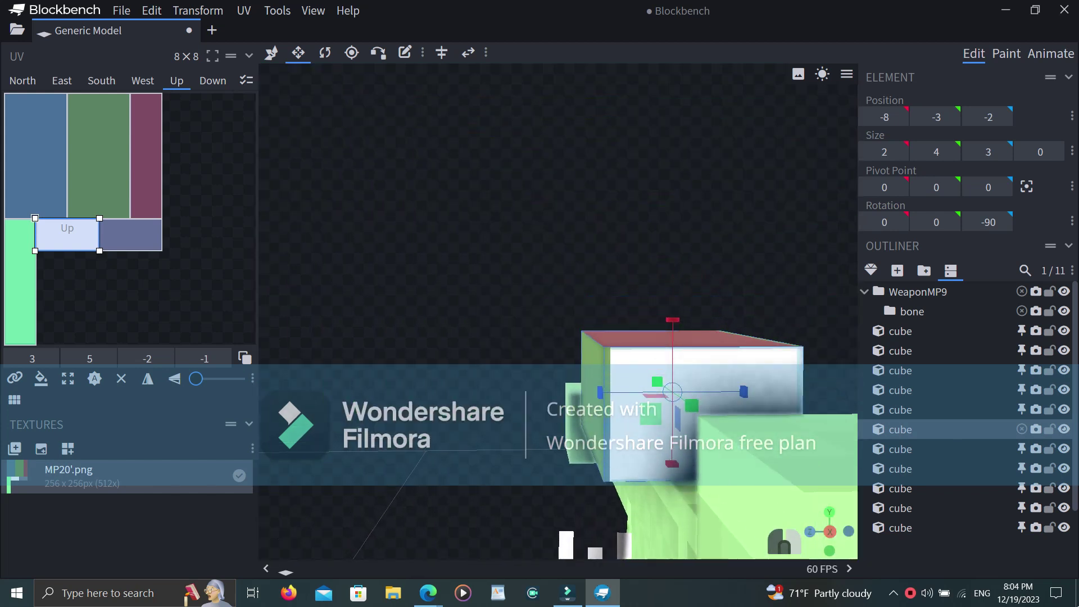
pyautogui.moveTo(673, 320); pyautogui.dragTo(672, 293)
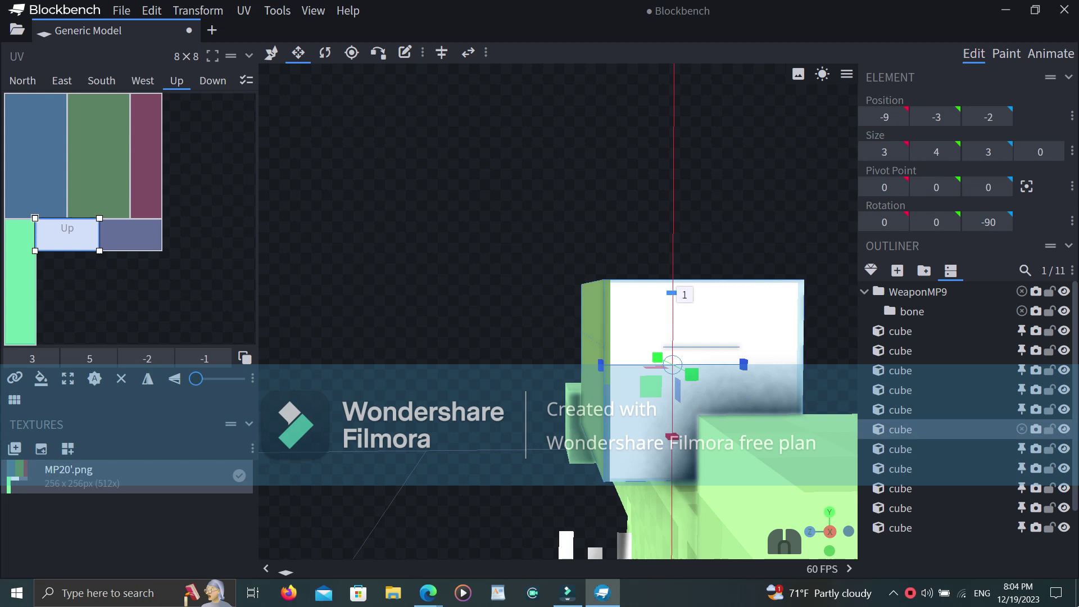
pyautogui.hotkey('ctrl', 'z')
pyautogui.hotkey('ctrl', 'z')
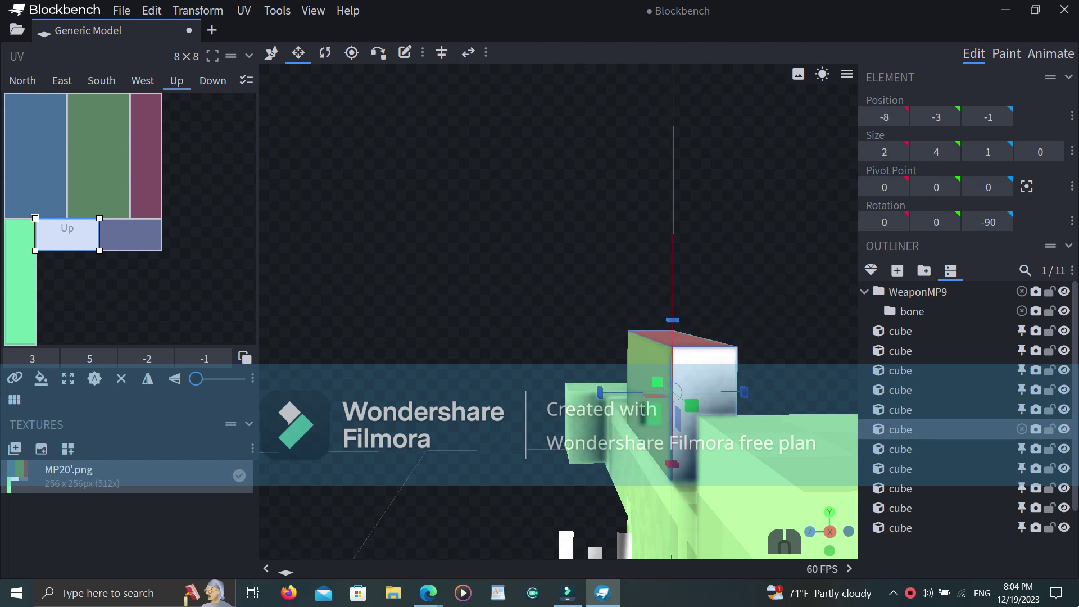
# Step: Try shrinking the top cube's X size to 1, and restore it to 2
pyautogui.moveTo(672, 320); pyautogui.dragTo(672, 346)
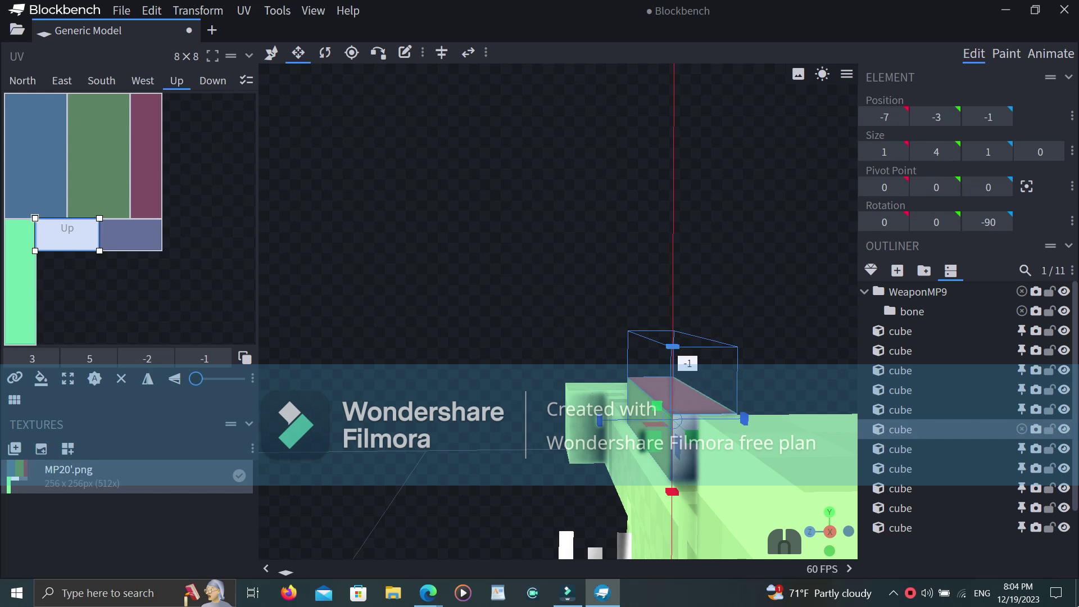
pyautogui.moveTo(673, 369); pyautogui.dragTo(672, 329)
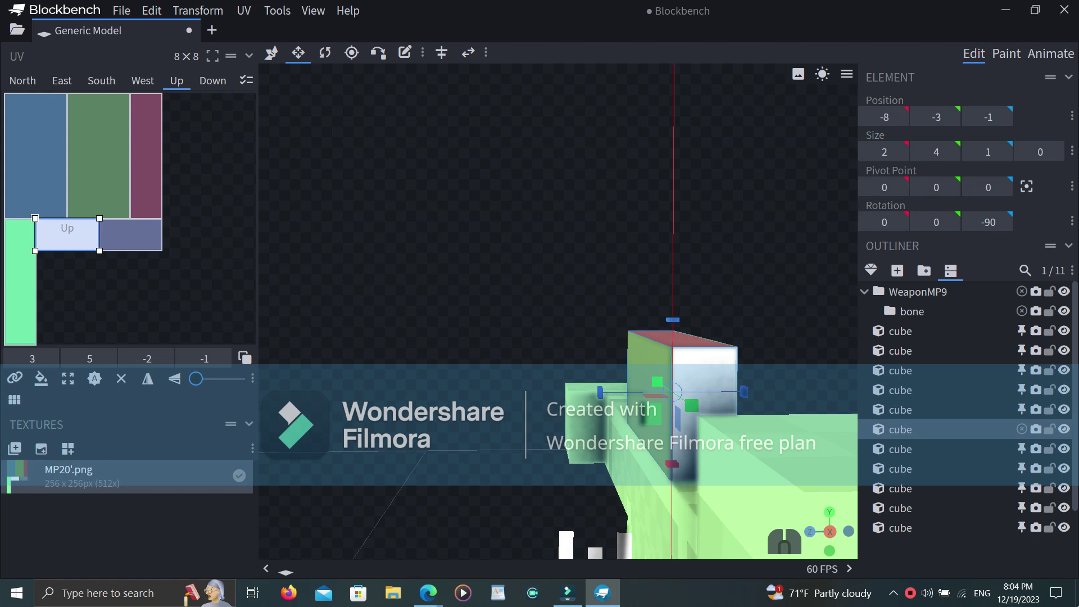
pyautogui.hotkey('ctrl', 'z')
# Step: Widen the top cube evenly on both sides to a Z size of 3, with its Z position at -2
pyautogui.moveTo(673, 392); pyautogui.dragTo(722, 422, button='right')
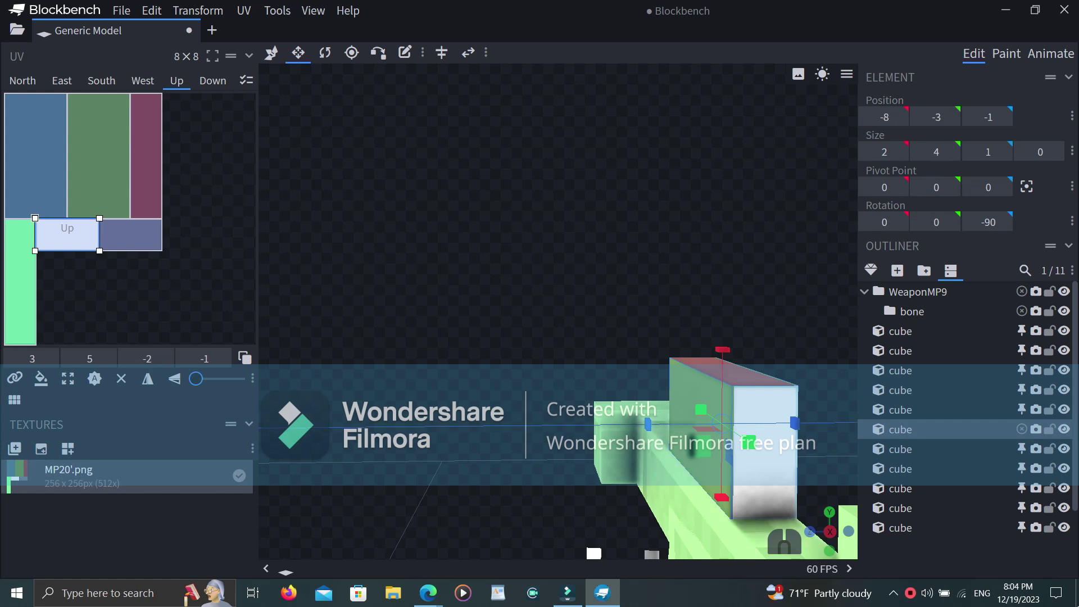
pyautogui.moveTo(648, 424); pyautogui.dragTo(595, 425)
pyautogui.moveTo(766, 423); pyautogui.dragTo(803, 423)
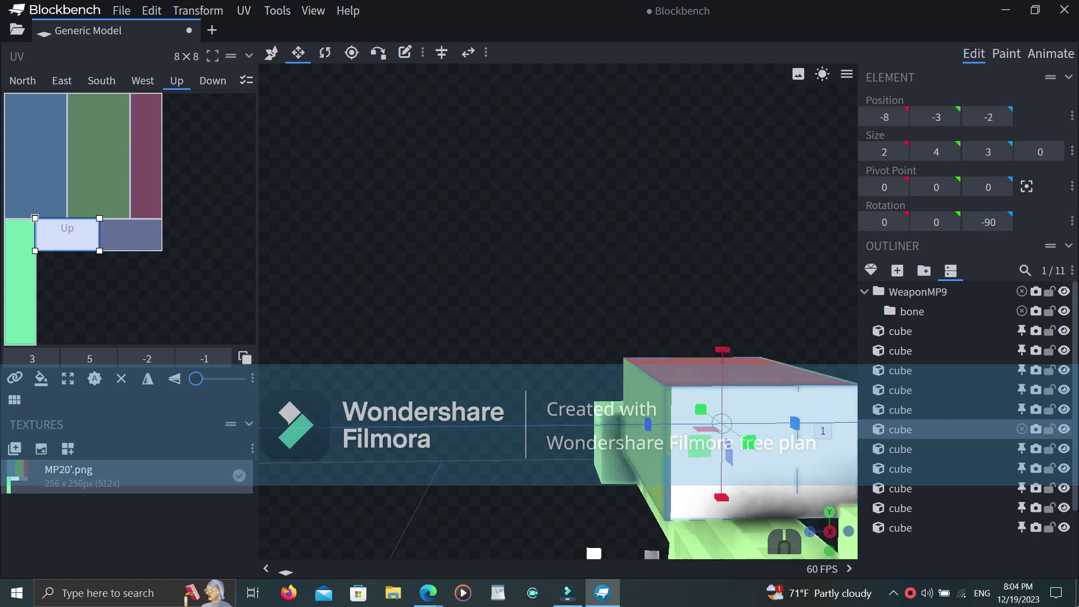
pyautogui.moveTo(722, 424); pyautogui.dragTo(403, 446, button='right')
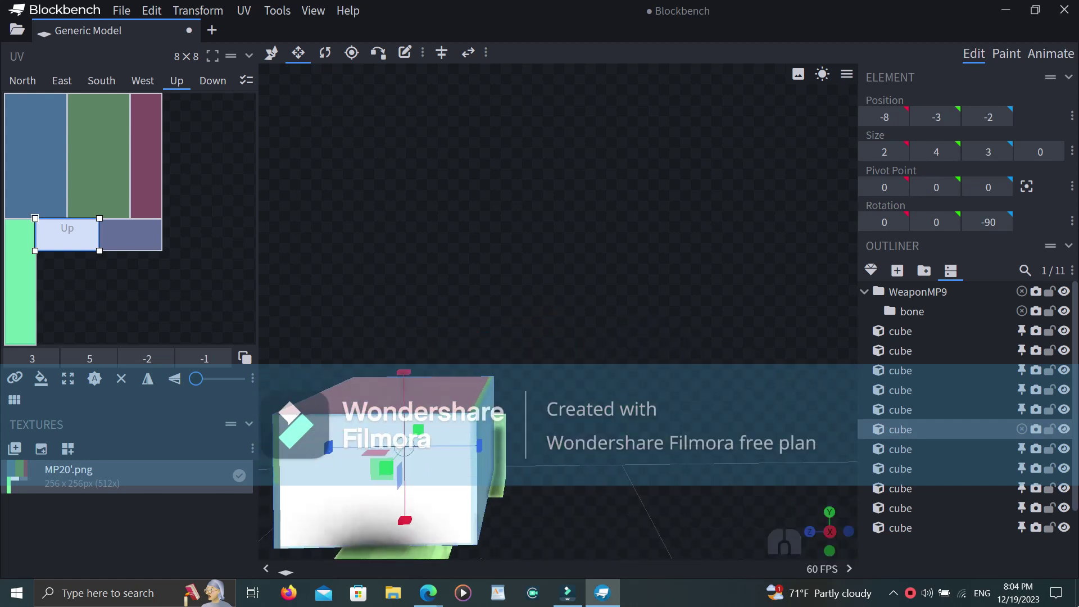
# Step: Examine the weapon from several sides, checking how the widened top cube and the 2 × 2 × 3 cube sit on the body
pyautogui.click(271, 53)
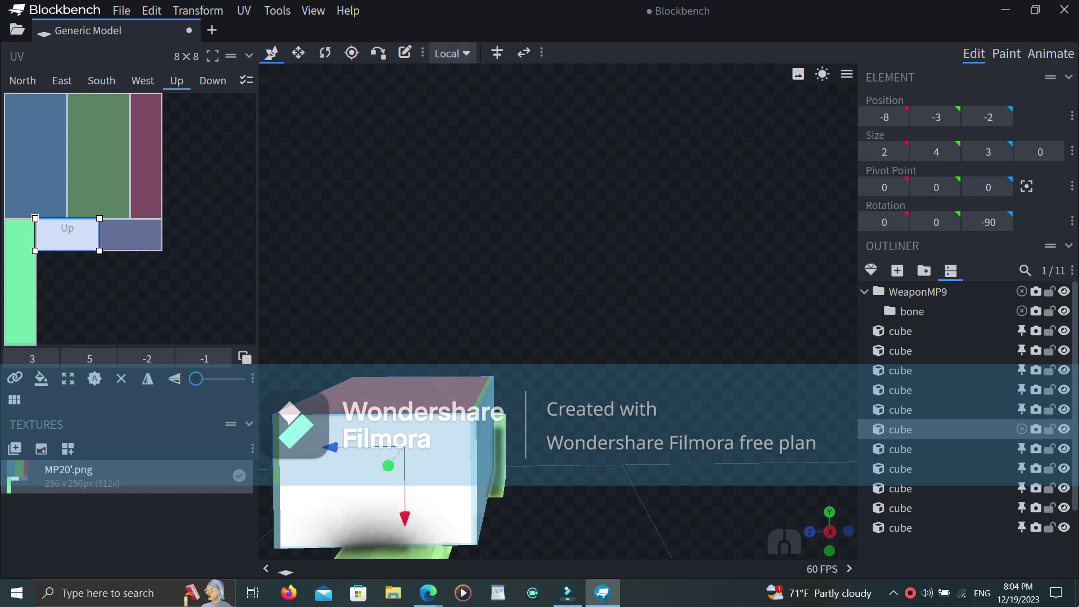
pyautogui.scroll(-6, 427, 466)
pyautogui.click(427, 494)
pyautogui.press('s')
pyautogui.moveTo(557, 311); pyautogui.dragTo(477, 254, button='right')
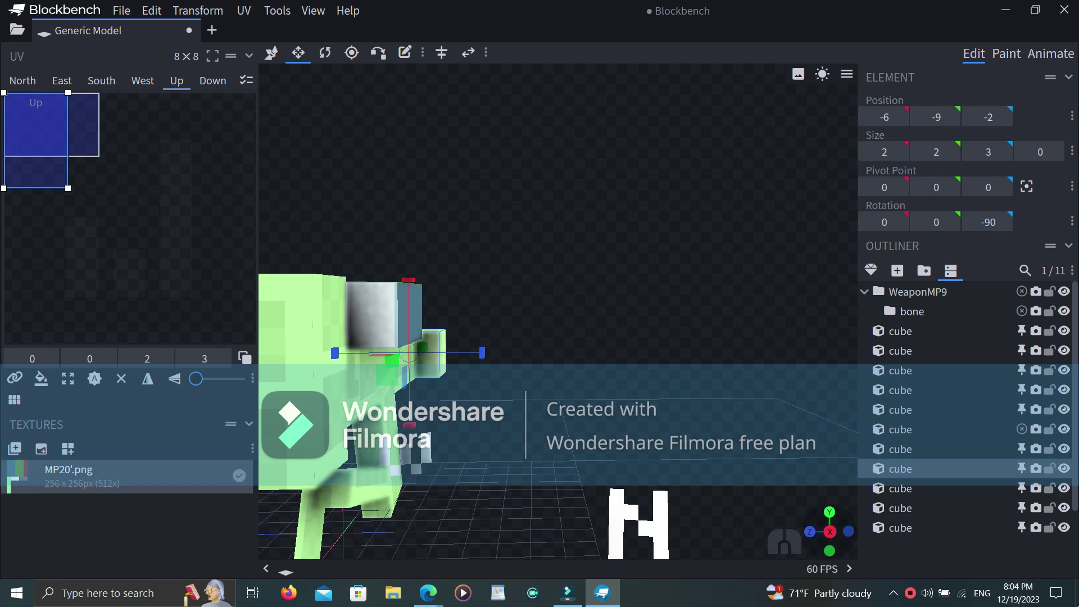
pyautogui.moveTo(829, 532); pyautogui.dragTo(573, 517)
pyautogui.moveTo(747, 377); pyautogui.dragTo(439, 407, button='right')
pyautogui.scroll(3, 439, 408)
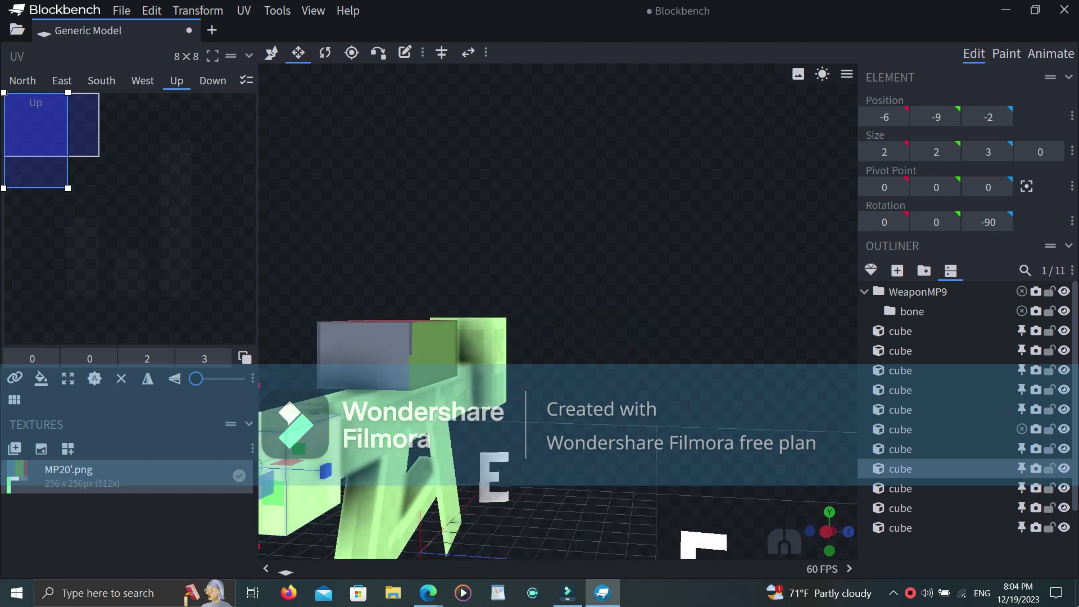
pyautogui.moveTo(826, 532); pyautogui.dragTo(705, 545)
pyautogui.scroll(4, 558, 311)
pyautogui.moveTo(625, 331); pyautogui.dragTo(455, 205, button='right')
pyautogui.scroll(2, 558, 311)
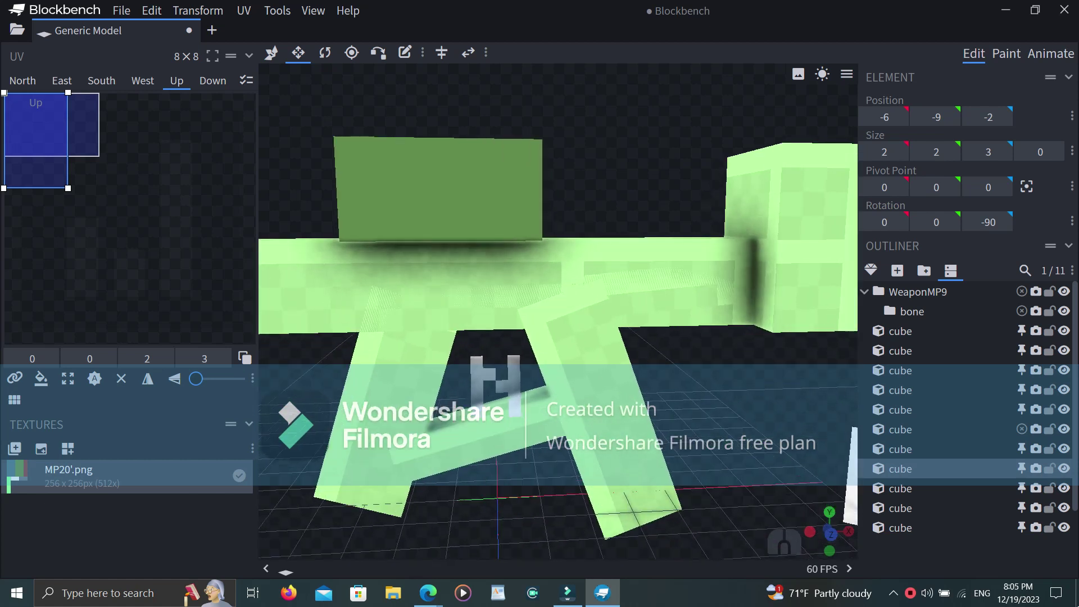
pyautogui.scroll(2, 558, 311)
# Step: Duplicate the 2 × 6 × 0 leg cube rotated 20 degrees and move the copy to position 4, -4, 0
pyautogui.rightClick(549, 351)
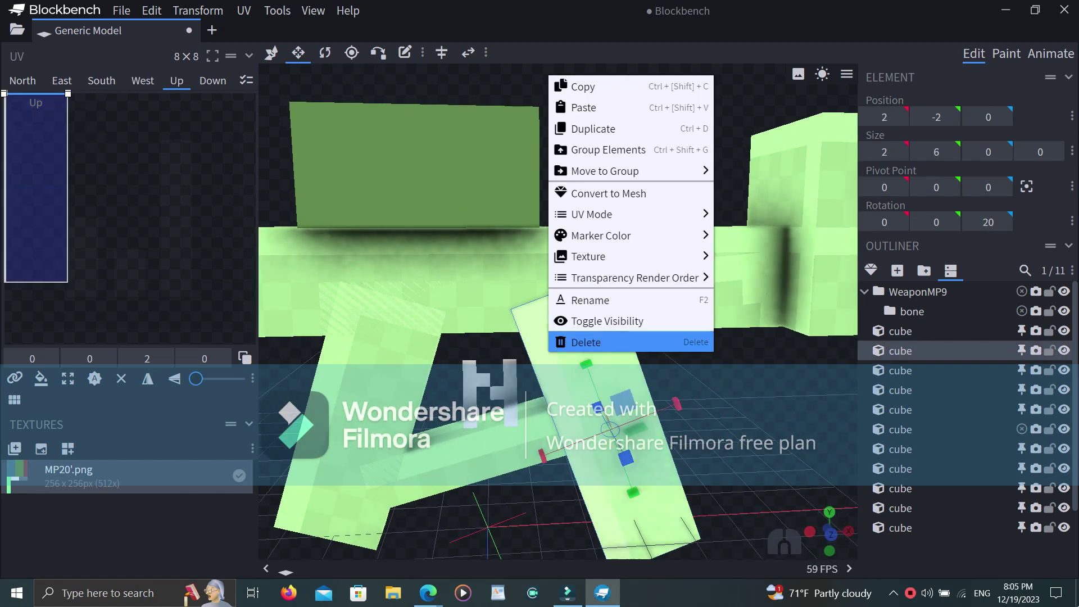
pyautogui.hotkey('ctrl', 'c')
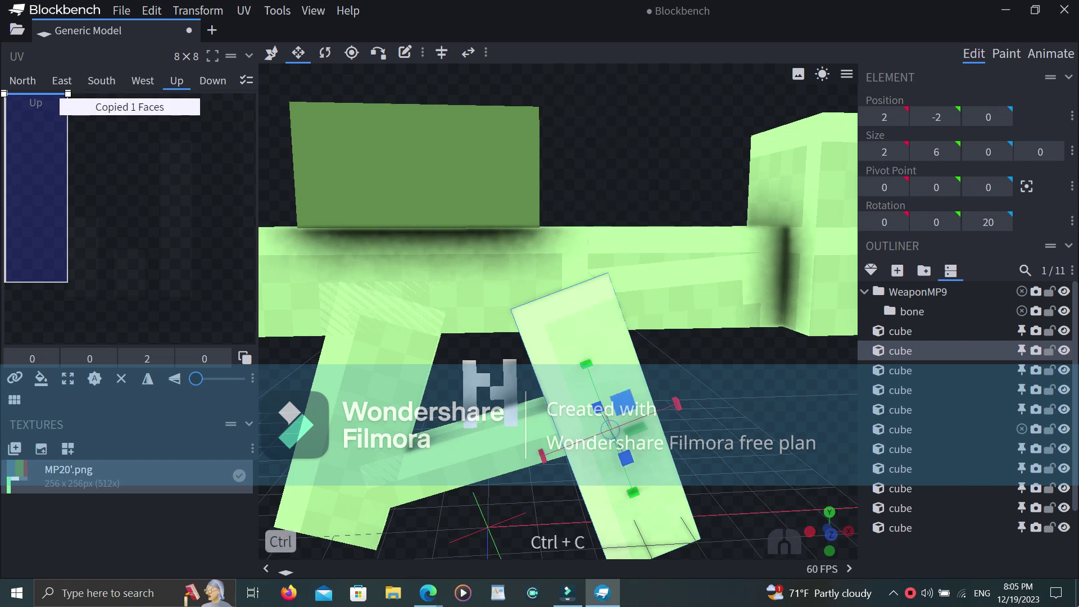
pyautogui.hotkey('ctrl', 'v')
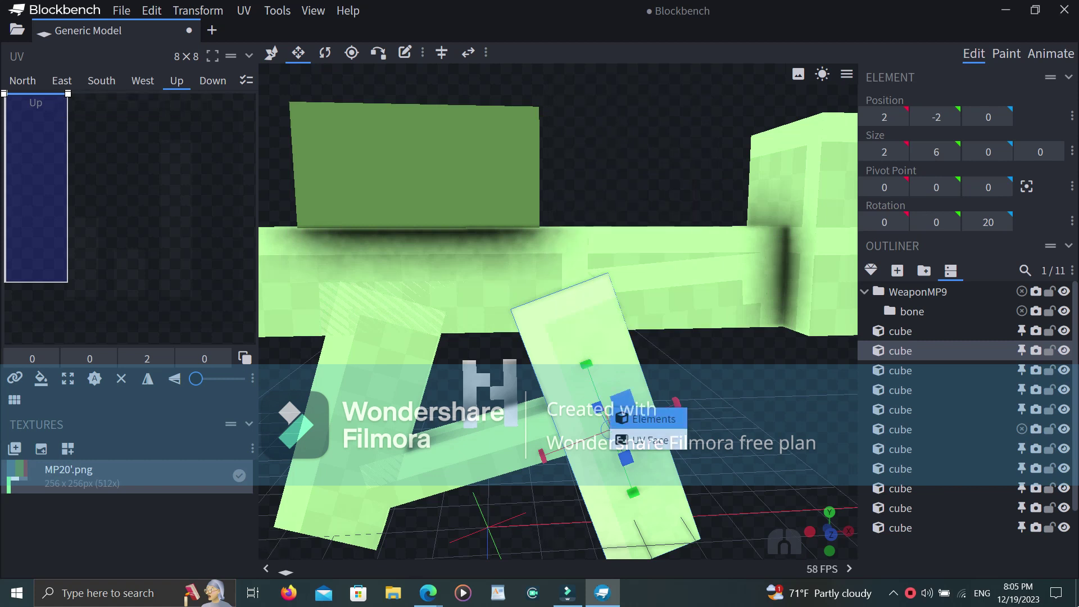
pyautogui.click(646, 418)
pyautogui.click(270, 53)
pyautogui.moveTo(675, 404); pyautogui.dragTo(767, 369)
pyautogui.moveTo(681, 329); pyautogui.dragTo(709, 414)
# Step: Resize the copied leg cube to 1 × 2 × 0
pyautogui.moveTo(709, 414); pyautogui.dragTo(651, 356, button='right')
pyautogui.click(297, 52)
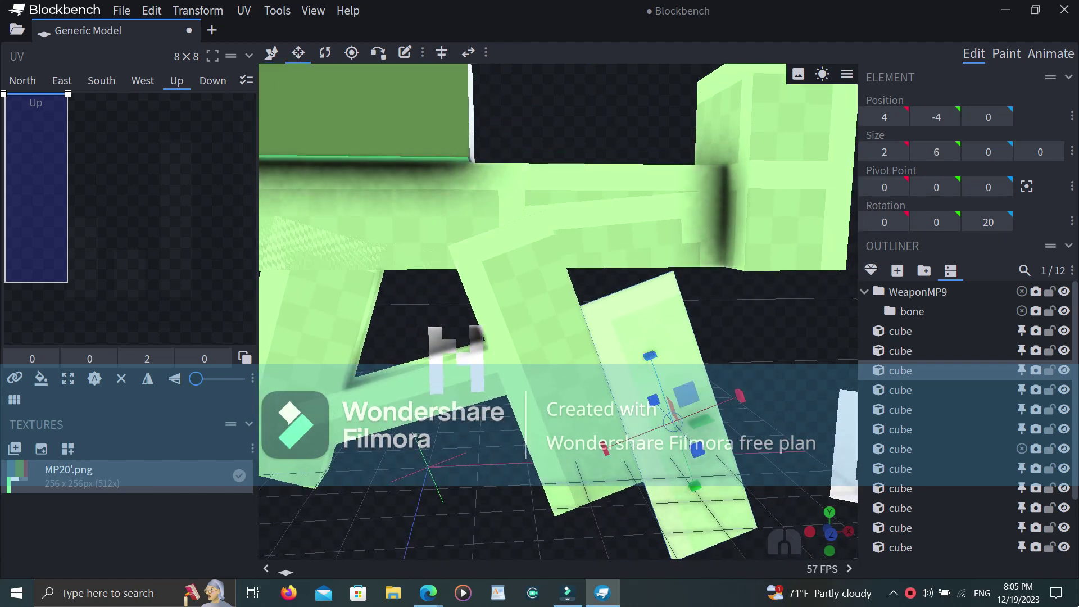
pyautogui.moveTo(694, 484); pyautogui.dragTo(655, 324)
pyautogui.moveTo(576, 358); pyautogui.dragTo(598, 351)
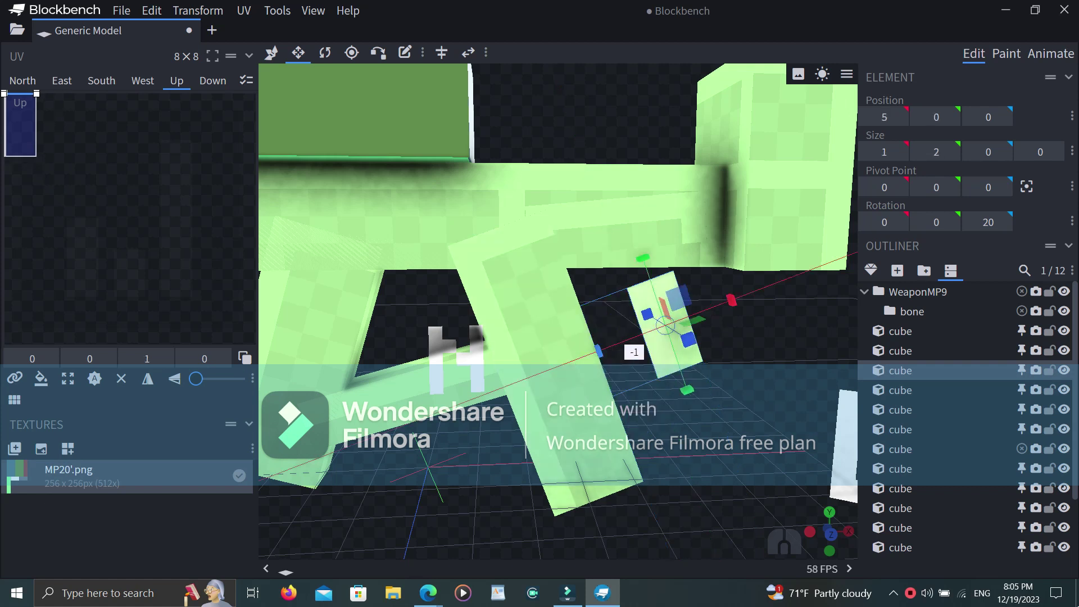
# Step: Move the small cube into the gap between the two legs, at position 1, 2, 0
pyautogui.click(271, 53)
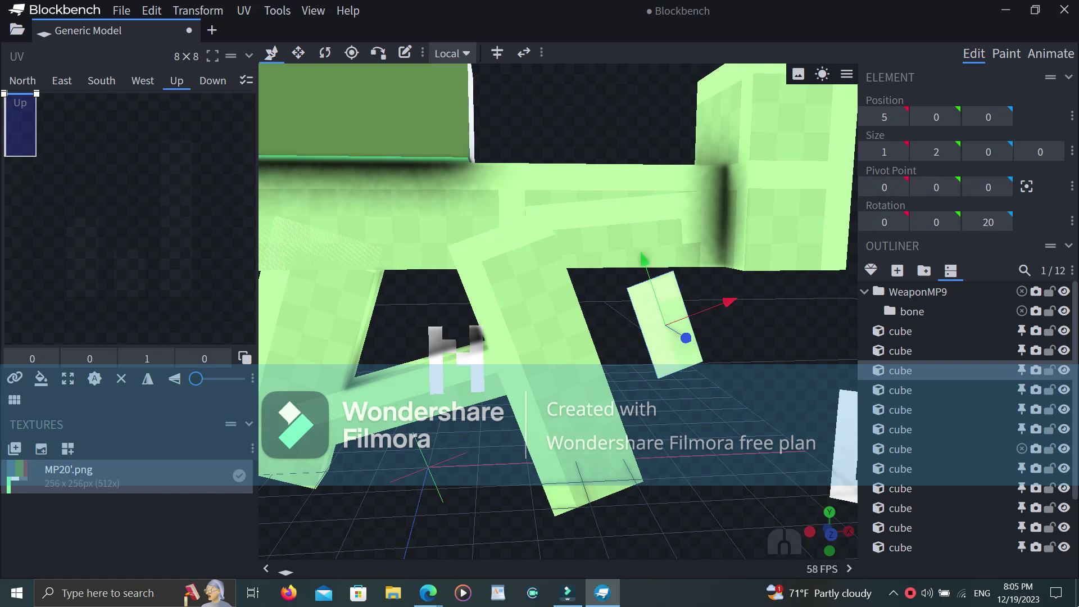
pyautogui.moveTo(668, 326); pyautogui.dragTo(475, 344)
pyautogui.moveTo(406, 349); pyautogui.dragTo(396, 258)
pyautogui.moveTo(381, 334); pyautogui.dragTo(507, 281)
pyautogui.hotkey('ctrl', 'z')
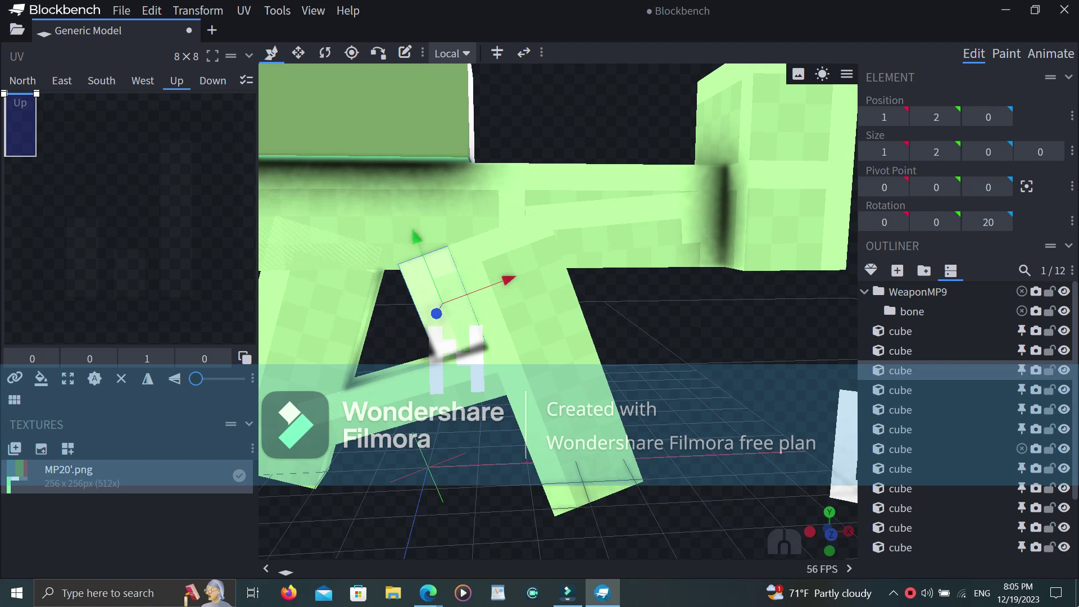
# Step: Rotate the small cube between the legs to 30 degrees about the Z axis
pyautogui.click(325, 53)
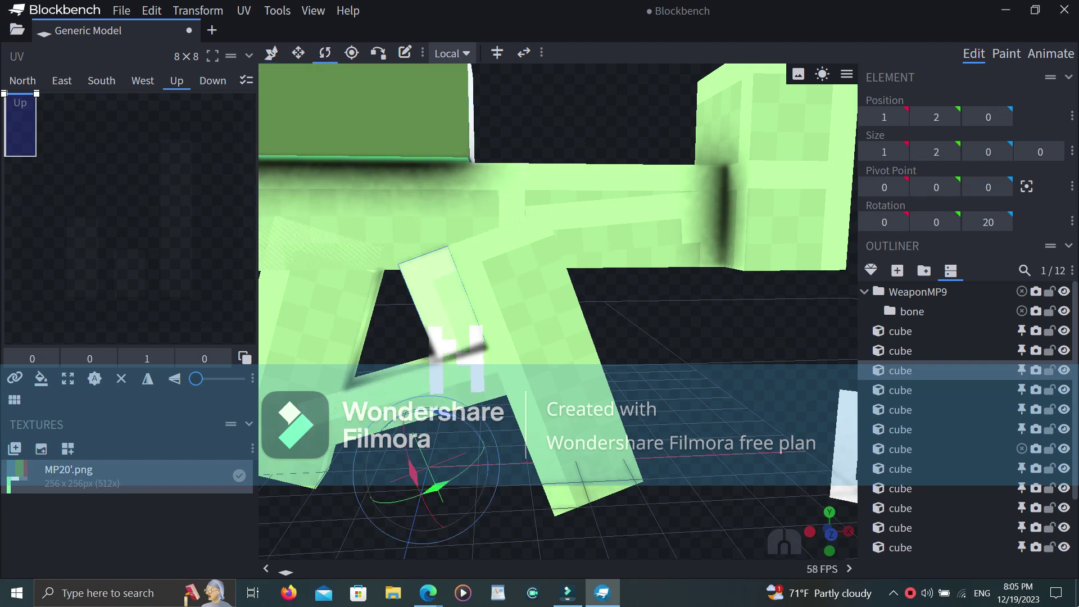
pyautogui.moveTo(410, 462); pyautogui.dragTo(398, 473)
pyautogui.hotkey('ctrl', 'z')
pyautogui.moveTo(448, 416); pyautogui.dragTo(462, 432)
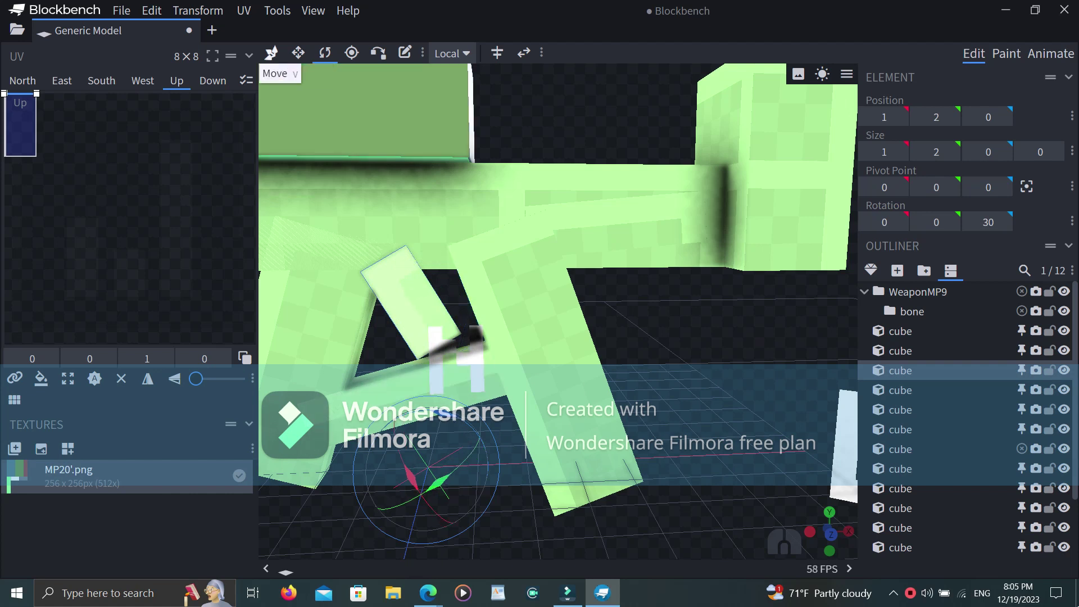
# Step: Lengthen the small rotated cube downward to a Y size of 3, with its Y position at 1
pyautogui.click(298, 53)
pyautogui.moveTo(451, 363); pyautogui.dragTo(471, 393)
pyautogui.moveTo(386, 262)
pyautogui.mouseDown()
pyautogui.moveTo(400, 285)
pyautogui.moveTo(386, 262)
pyautogui.mouseUp()
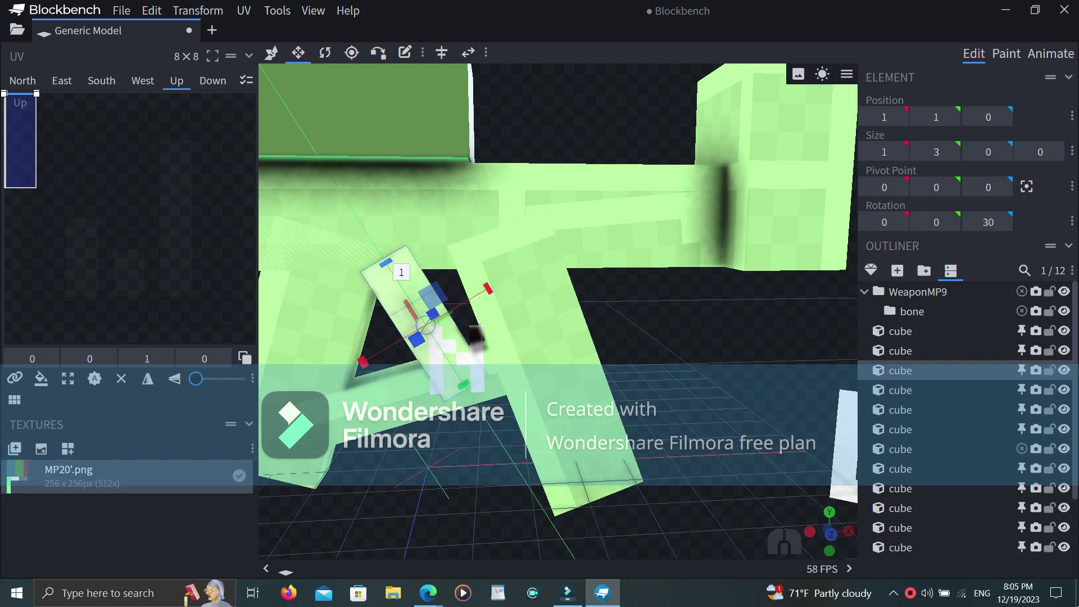
pyautogui.moveTo(290, 254); pyautogui.dragTo(355, 264, button='right')
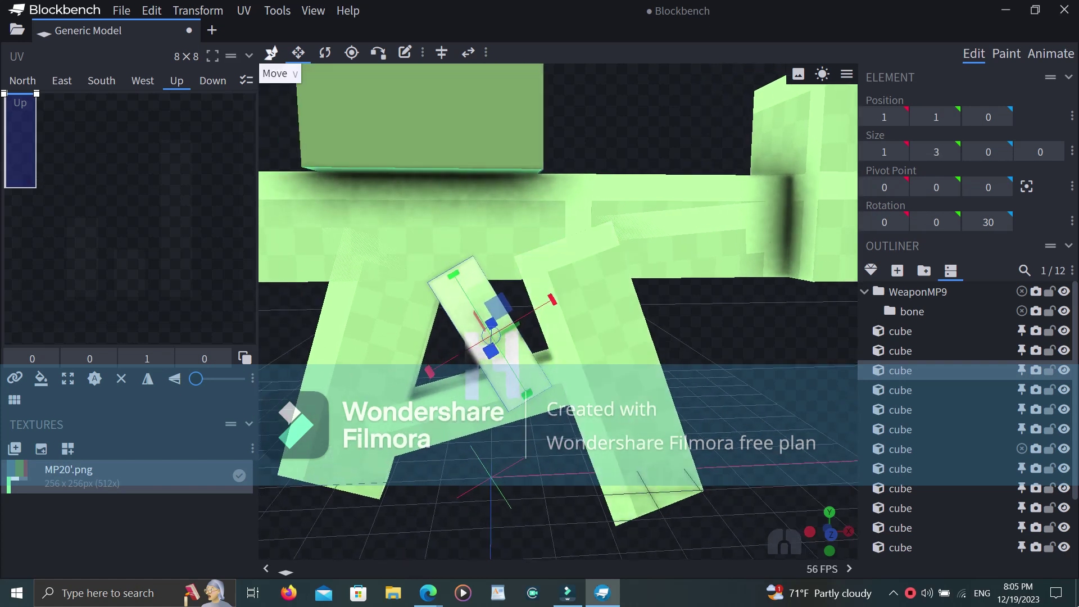
# Step: Apply the MP20' texture to the small slanted cube between the legs
pyautogui.click(272, 53)
pyautogui.moveTo(490, 349); pyautogui.dragTo(539, 388, button='right')
pyautogui.click(528, 376)
pyautogui.press('s')
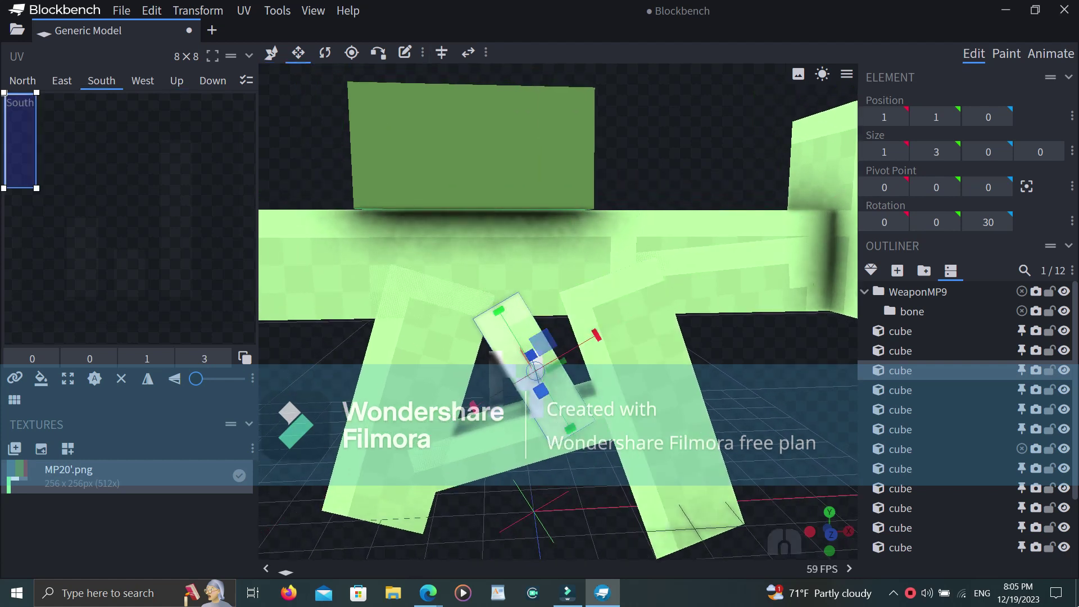
pyautogui.rightClick(889, 371)
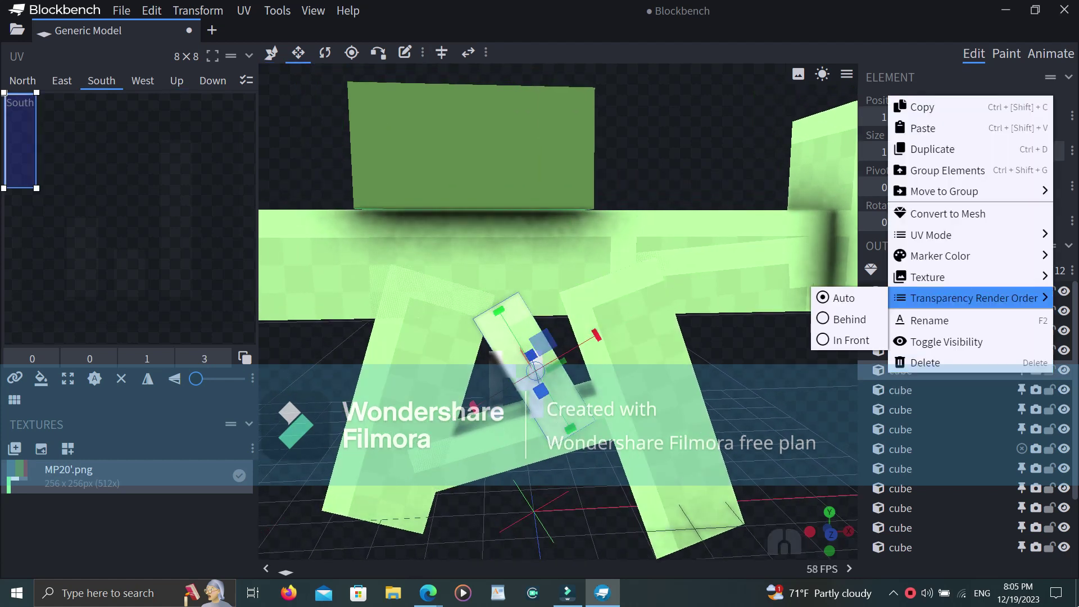
pyautogui.moveTo(927, 276)
pyautogui.click(854, 298)
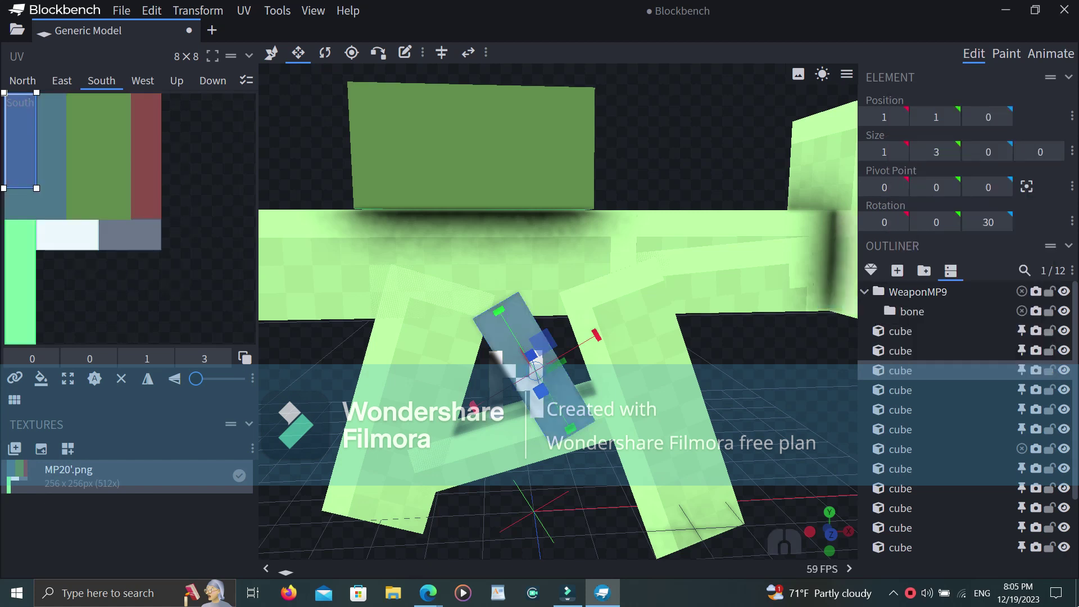
# Step: Apply the MP20' texture to the 2 × 6 × 0 leg cube
pyautogui.rightClick(601, 312)
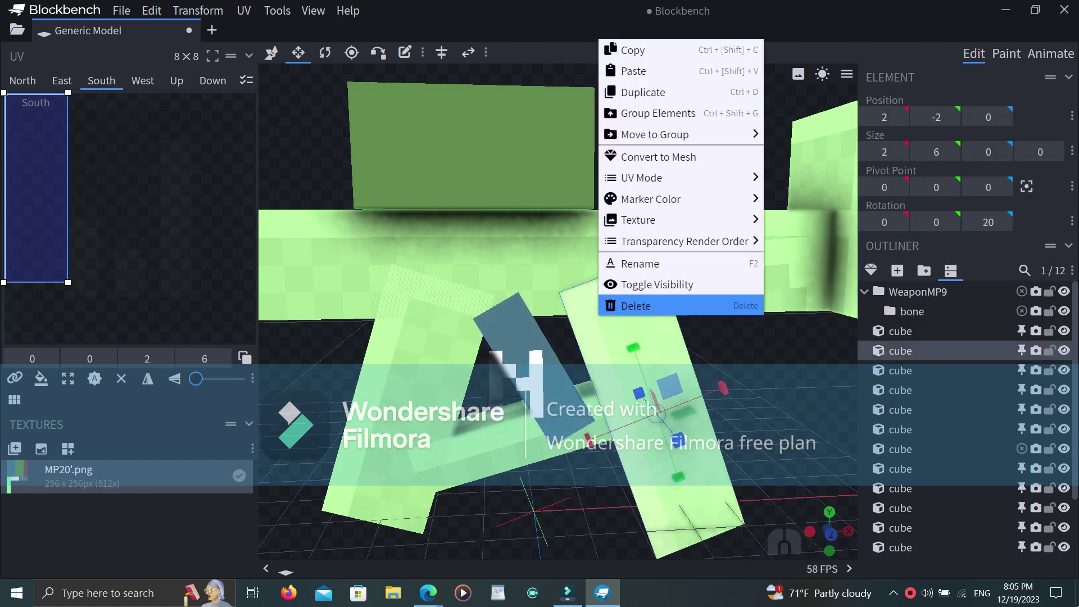
pyautogui.moveTo(674, 219)
pyautogui.click(809, 241)
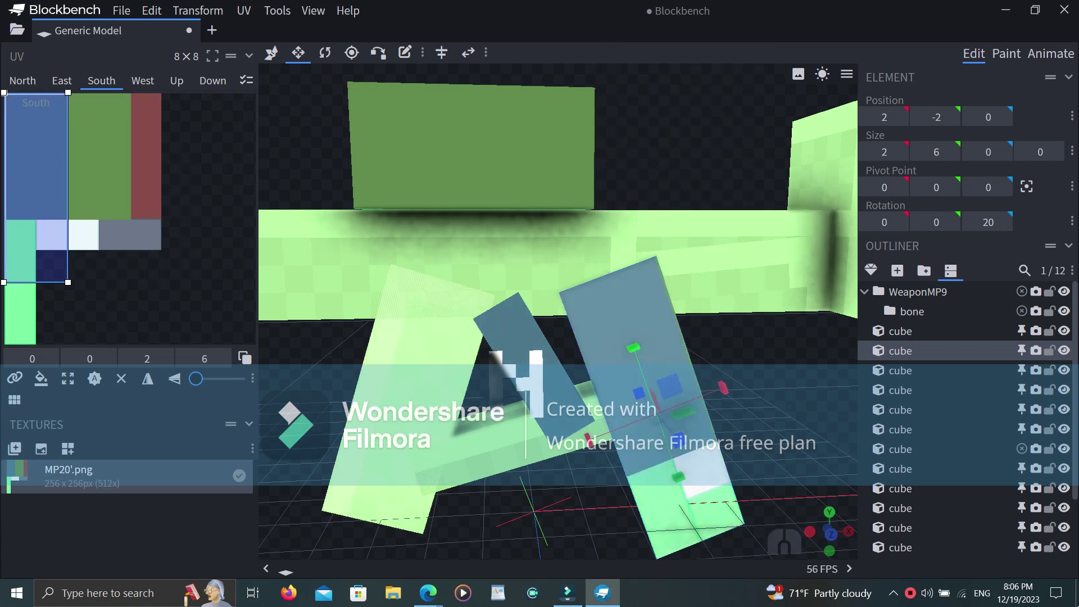
# Step: Try to apply the MP20' texture to the 2 × 5 × 1 leg cube, then undo and redo the last texture change
pyautogui.rightClick(387, 374)
pyautogui.moveTo(505, 197)
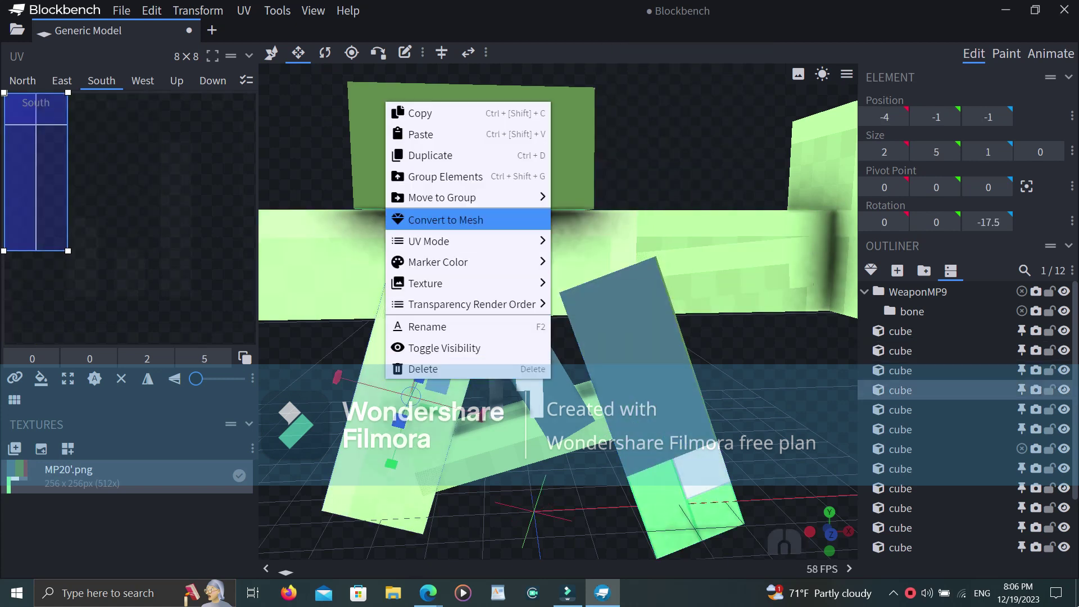
pyautogui.moveTo(466, 283)
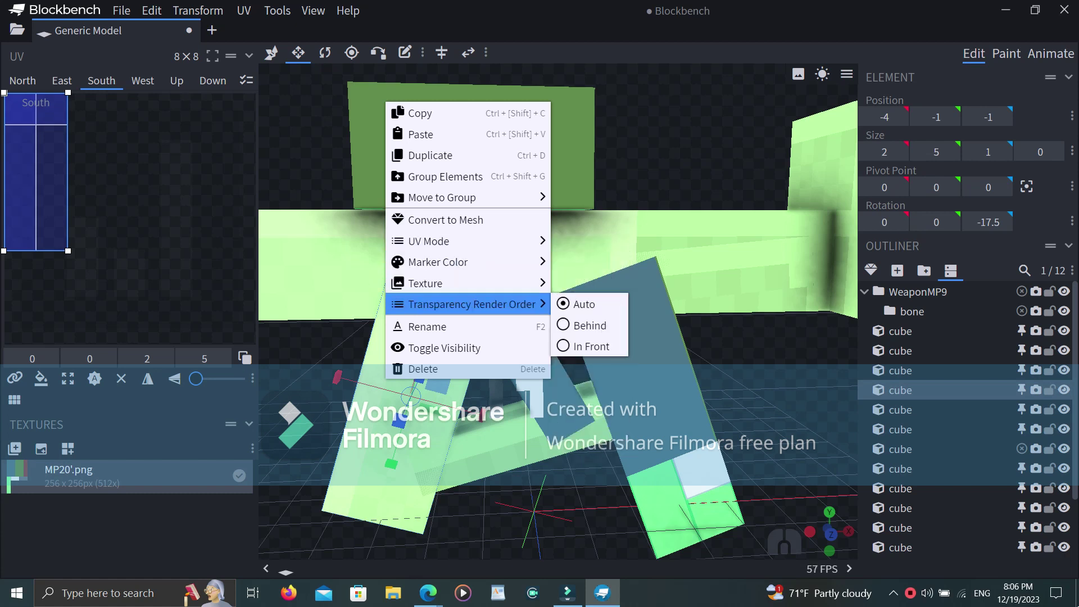
pyautogui.click(587, 283)
pyautogui.moveTo(587, 283); pyautogui.dragTo(642, 294, button='right')
pyautogui.rightClick(494, 345)
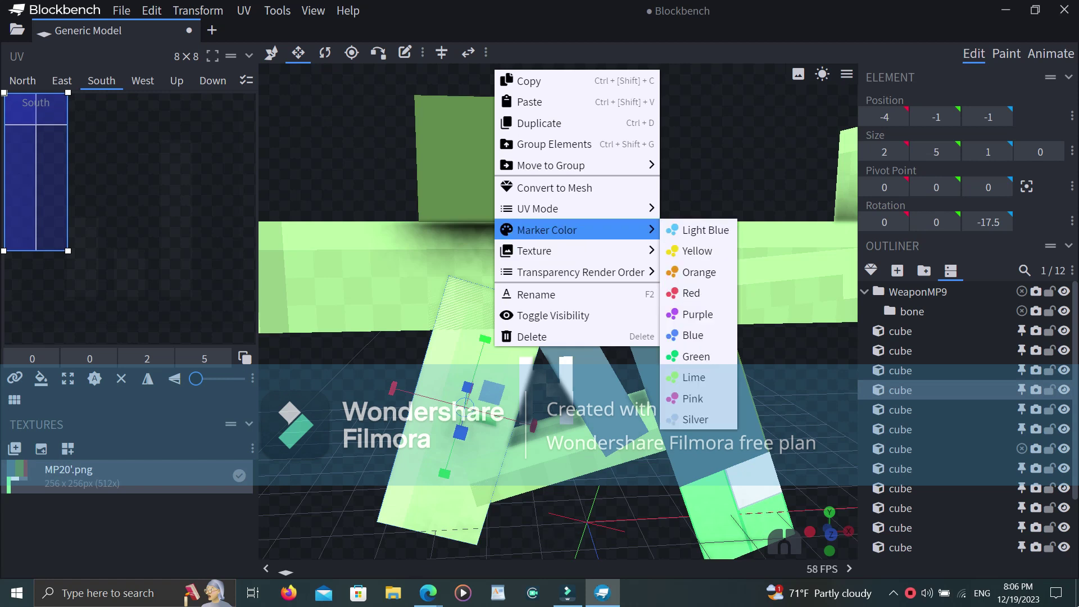
pyautogui.moveTo(534, 251)
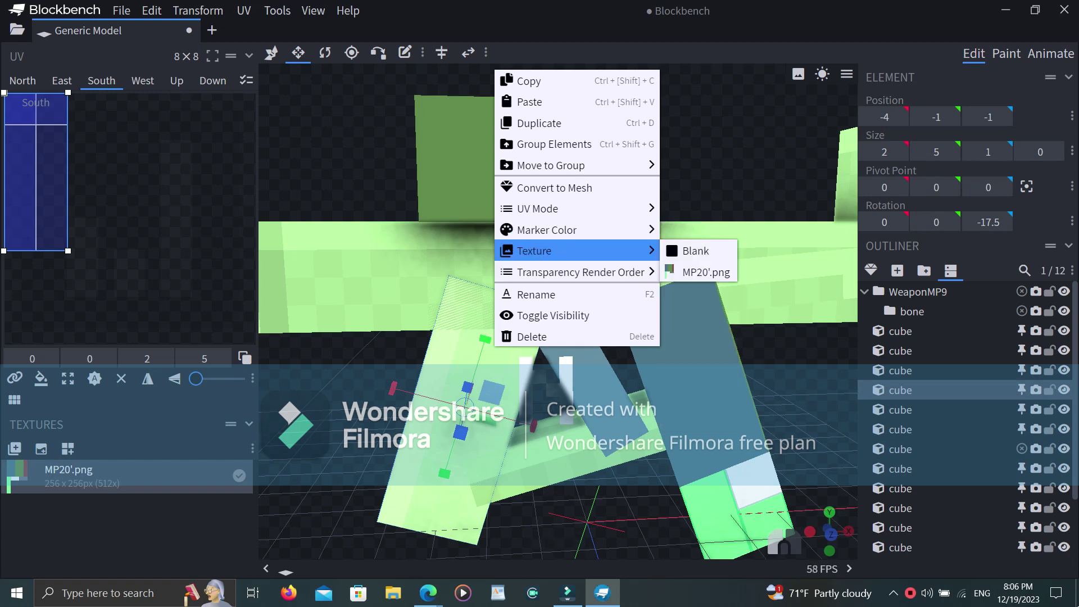
pyautogui.click(702, 272)
pyautogui.hotkey('ctrl', 'z')
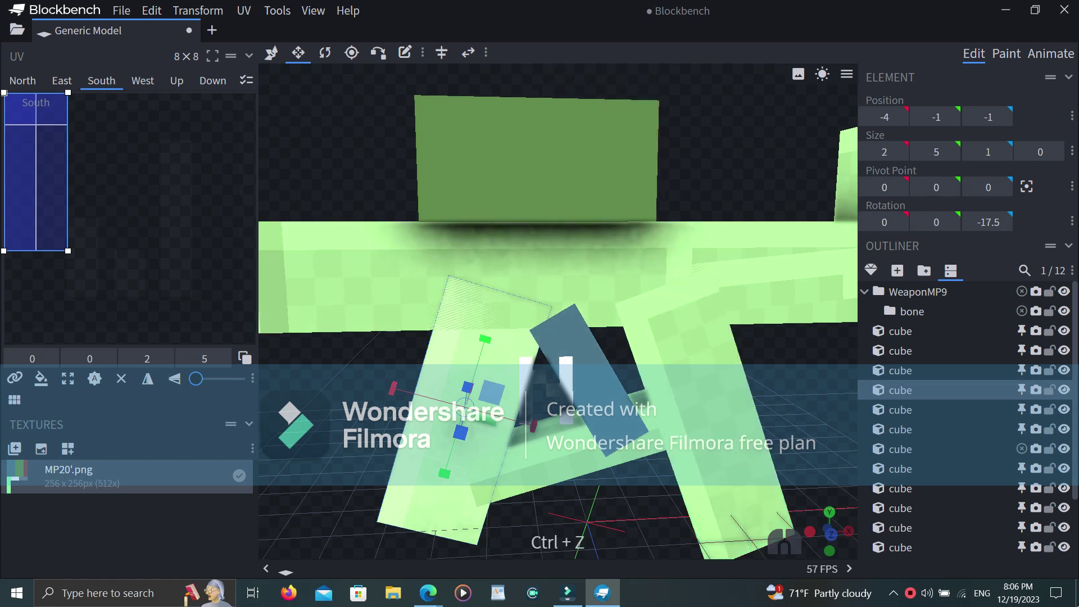
pyautogui.rightClick(468, 350)
pyautogui.click(466, 355)
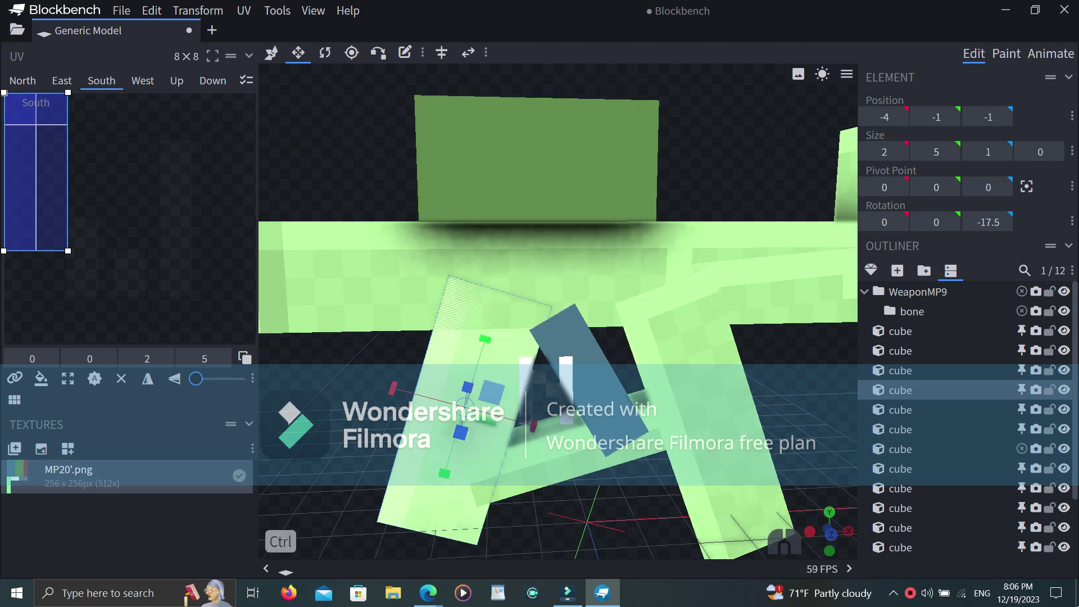
pyautogui.hotkey('ctrl', 'y')
# Step: Apply the MP20' texture to the 2 × 5 × 1 leg cube rotated -17.5 degrees
pyautogui.rightClick(510, 374)
pyautogui.moveTo(562, 258)
pyautogui.moveTo(562, 278)
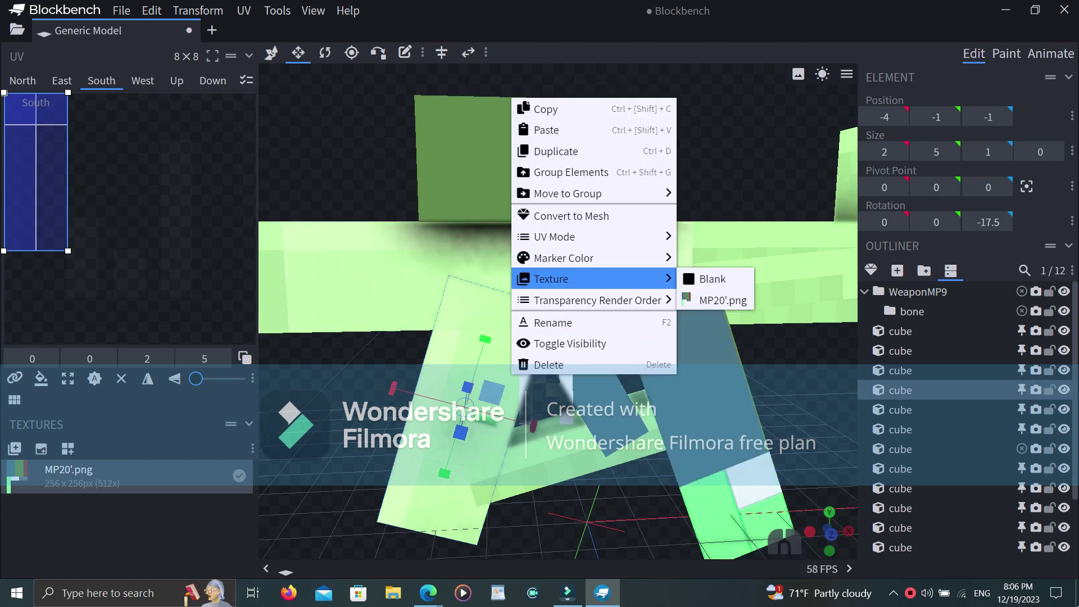
pyautogui.click(712, 299)
# Step: Apply the MP20' texture to the long 2 × 9 × 1 body cube above the legs
pyautogui.rightClick(543, 277)
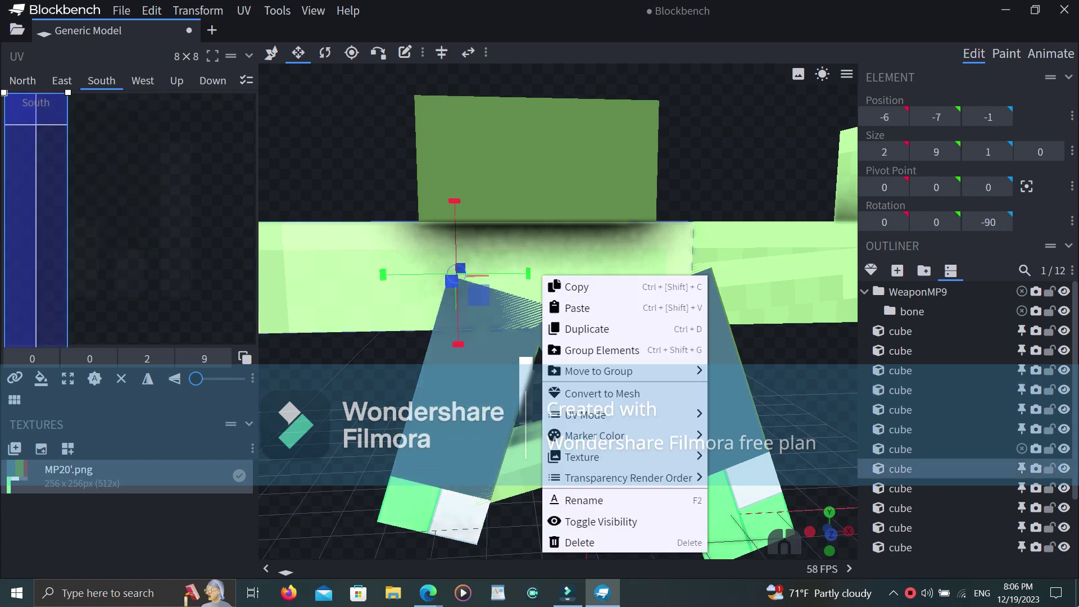
pyautogui.moveTo(590, 456)
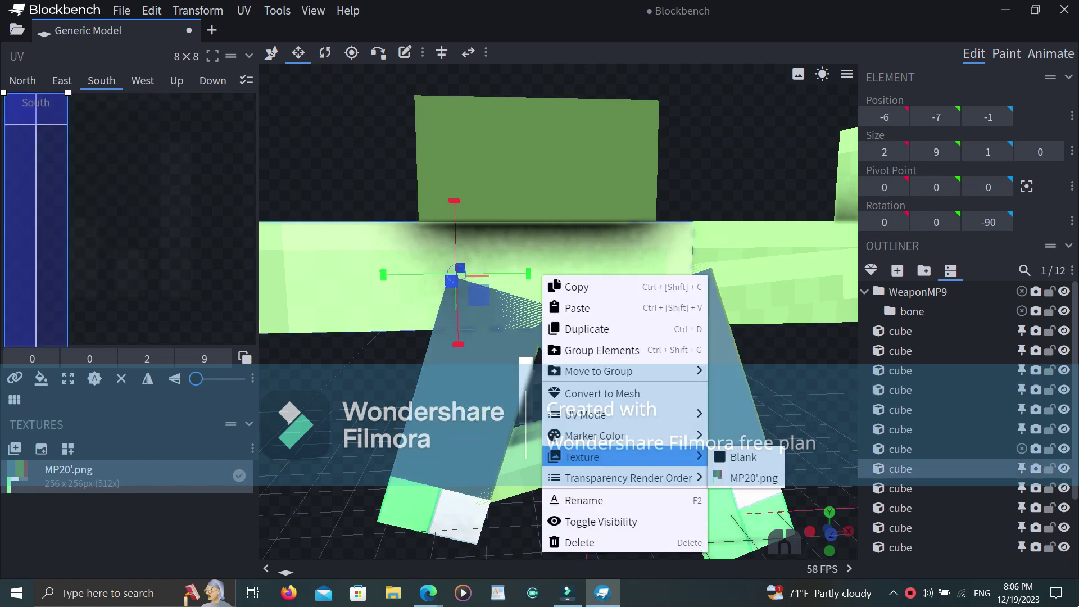
pyautogui.click(752, 477)
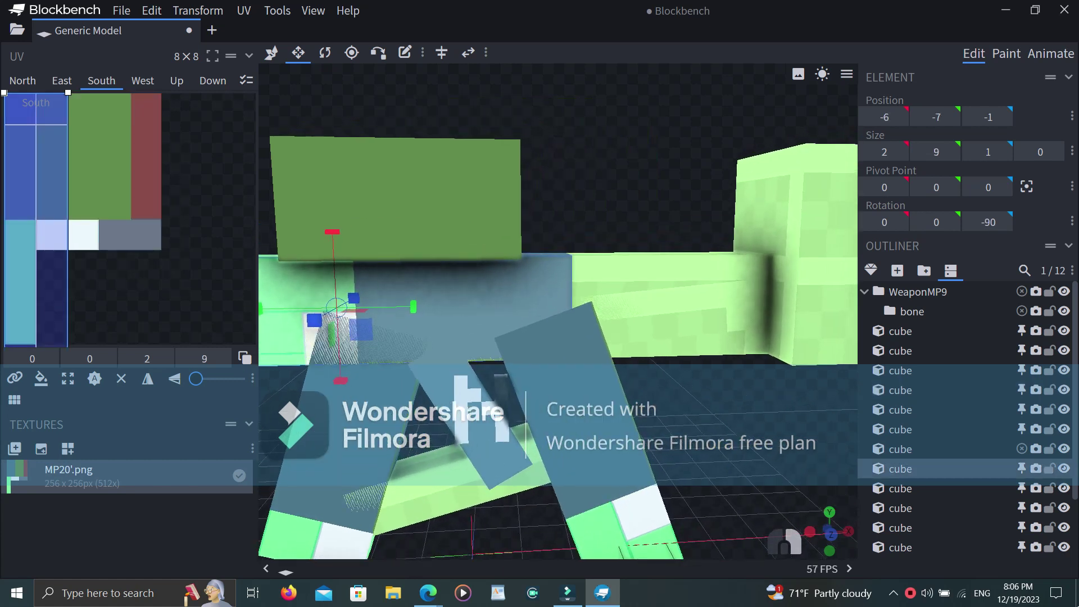
# Step: Apply the MP20' texture to the slanted 1 × 4 × 1 cube on the rear body section
pyautogui.click(665, 303)
pyautogui.rightClick(741, 329)
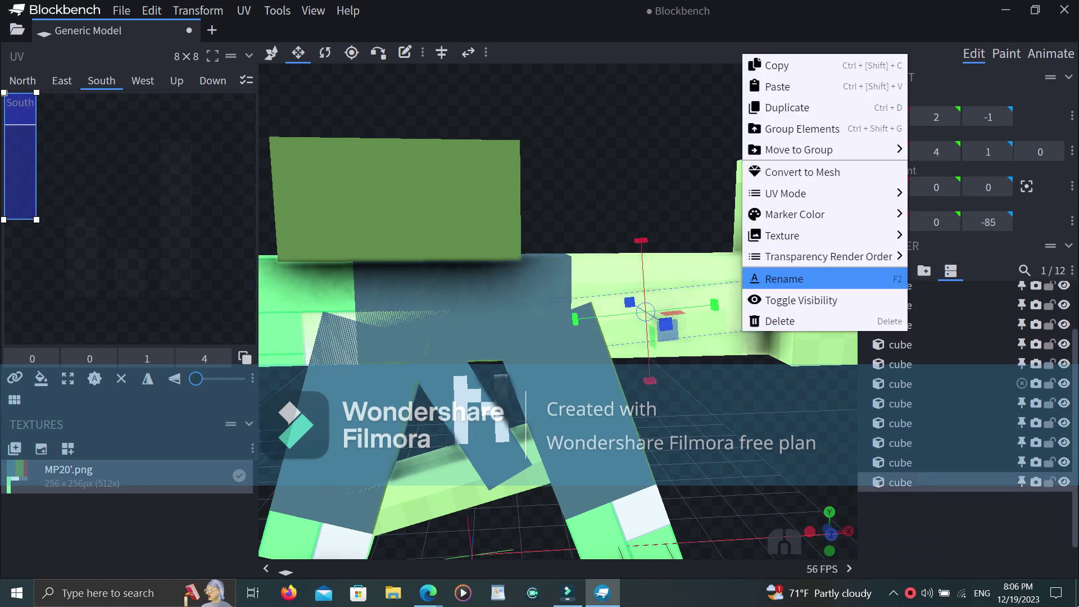
pyautogui.moveTo(786, 236)
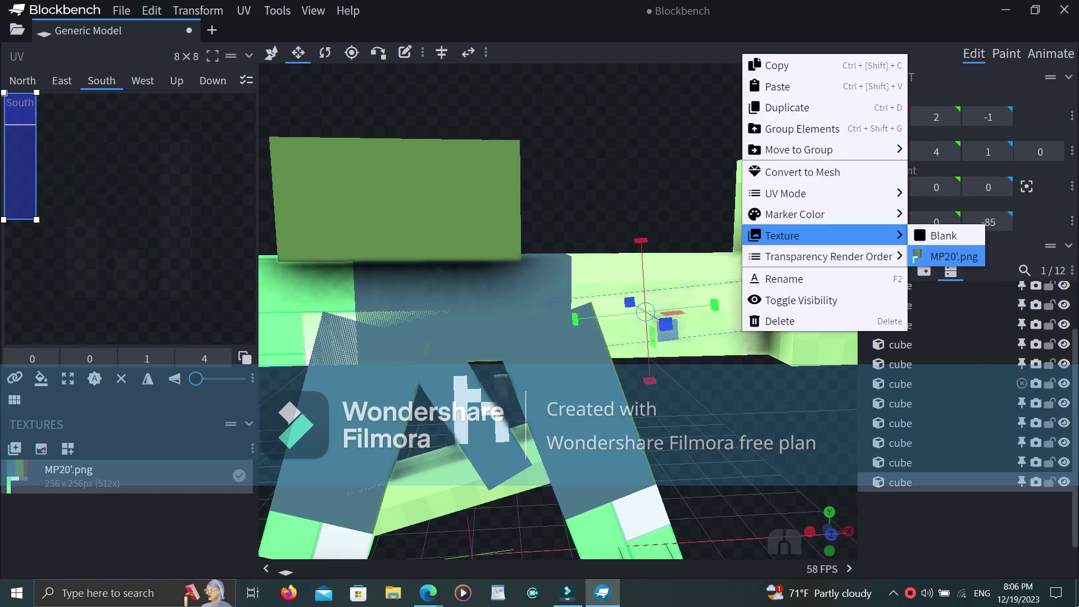
pyautogui.click(953, 256)
pyautogui.moveTo(663, 331); pyautogui.dragTo(600, 356, button='right')
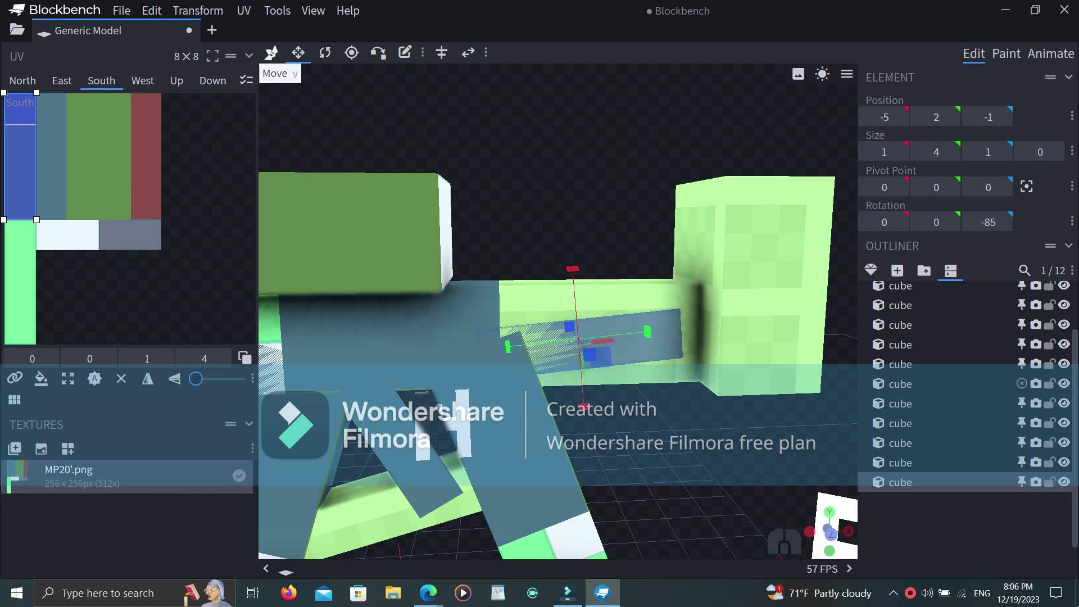
# Step: Apply the MP20' texture to the 2 × 2 × 3 cube at the far end of the barrel
pyautogui.click(270, 52)
pyautogui.moveTo(314, 338); pyautogui.dragTo(820, 319, button='right')
pyautogui.click(481, 334)
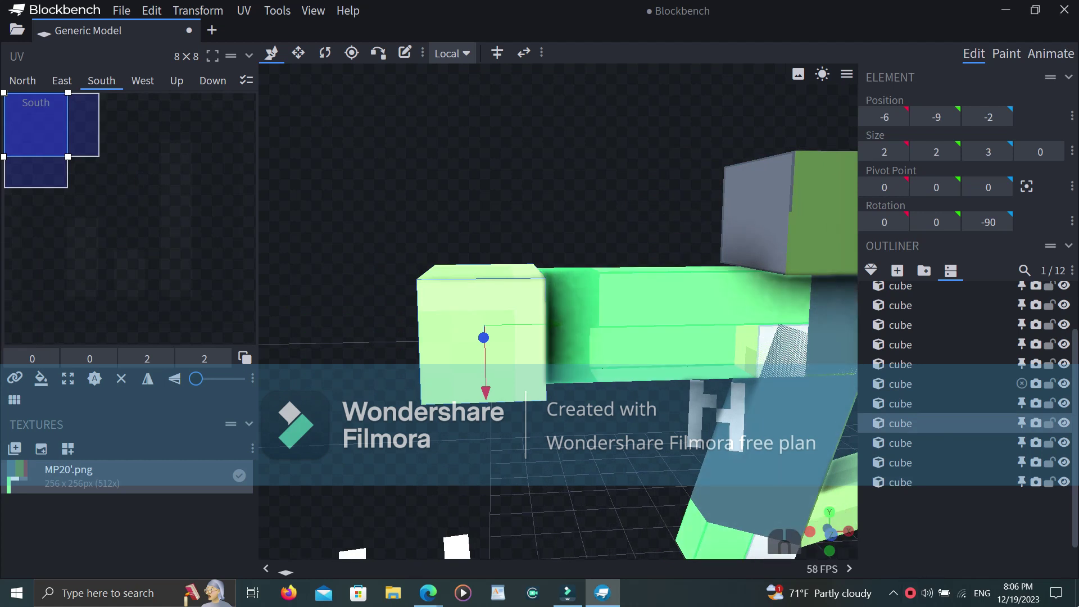
pyautogui.rightClick(455, 284)
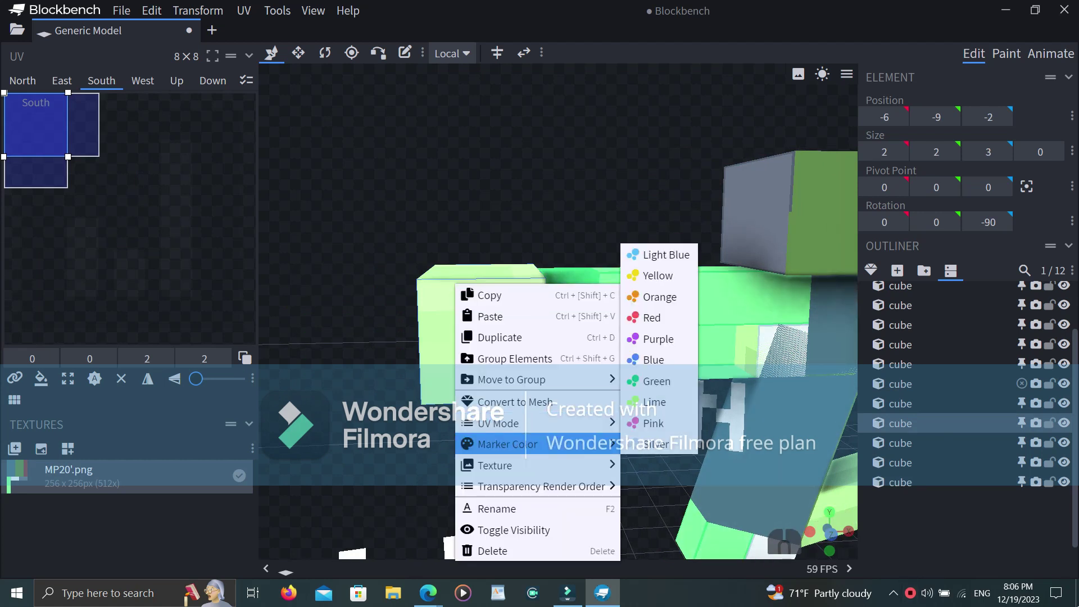
pyautogui.moveTo(540, 486)
pyautogui.moveTo(506, 444)
pyautogui.moveTo(539, 465)
pyautogui.click(652, 484)
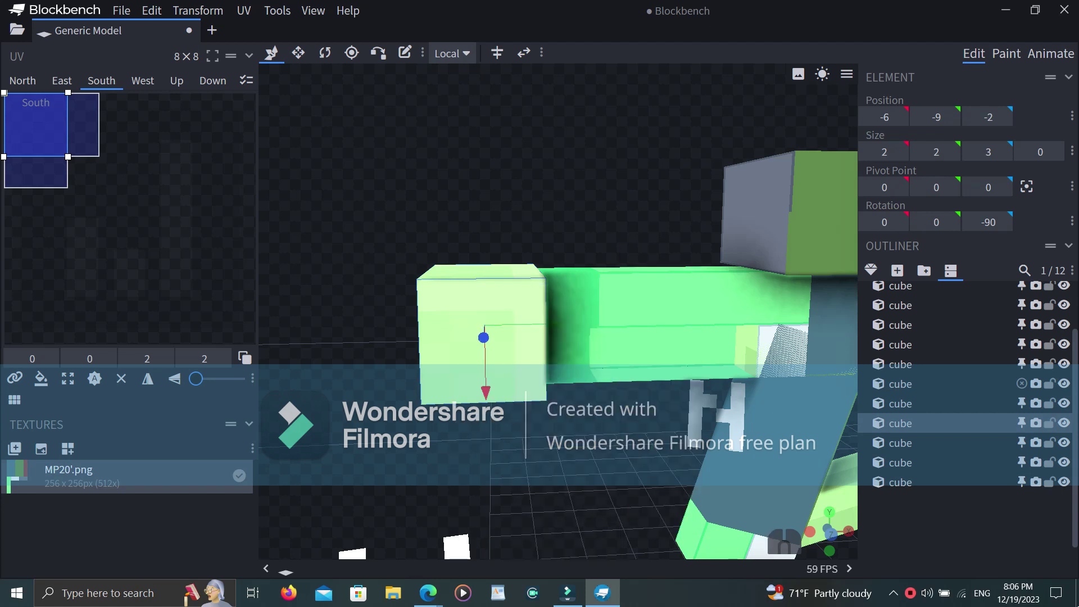
pyautogui.rightClick(528, 353)
pyautogui.moveTo(590, 268)
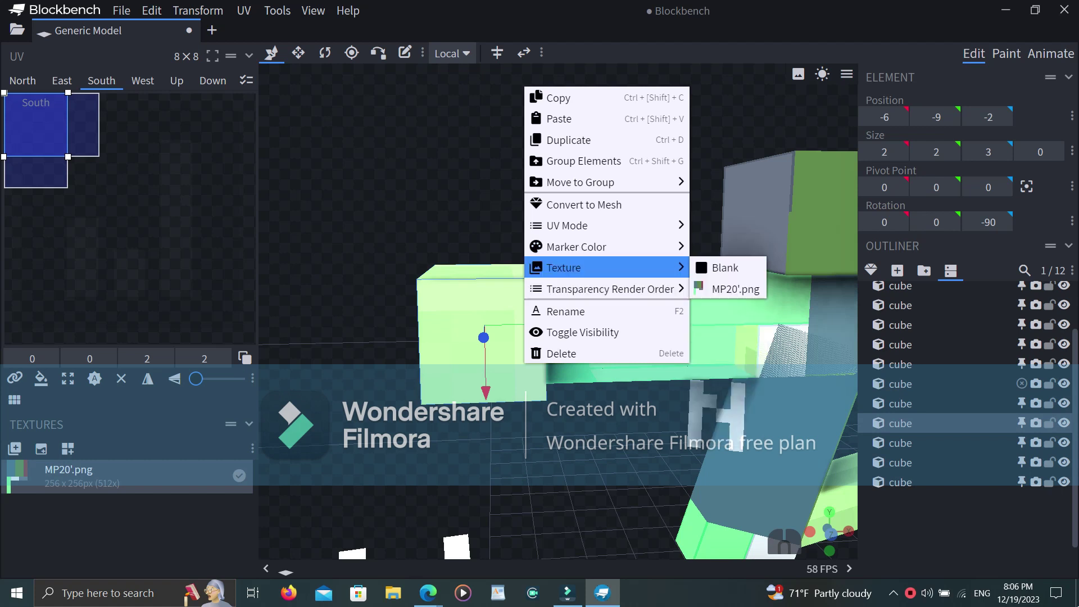
pyautogui.click(727, 289)
# Step: Apply the MP20' texture to the 2 × 4 × 1 body cube beside the two stacked end cubes
pyautogui.moveTo(674, 196); pyautogui.dragTo(344, 198)
pyautogui.click(441, 337)
pyautogui.rightClick(441, 337)
pyautogui.moveTo(522, 240)
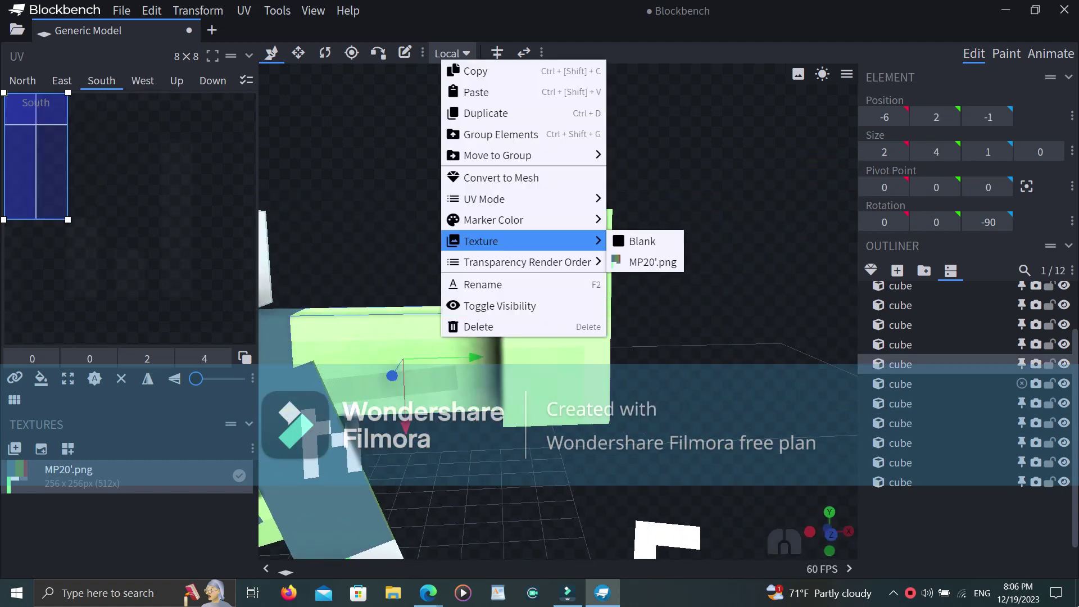
pyautogui.click(644, 262)
# Step: Apply the MP20' texture to the upper of the two stacked 2 × 2 × 3 end cubes
pyautogui.click(557, 247)
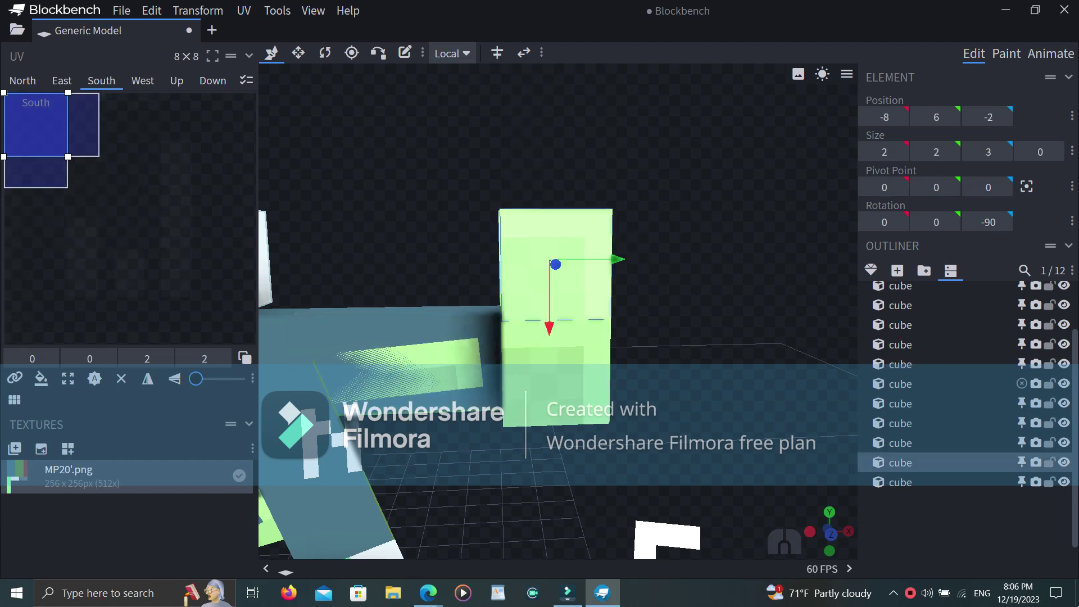
pyautogui.moveTo(556, 247); pyautogui.dragTo(635, 246, button='right')
pyautogui.moveTo(821, 289); pyautogui.dragTo(890, 305, button='right')
pyautogui.press('Escape')
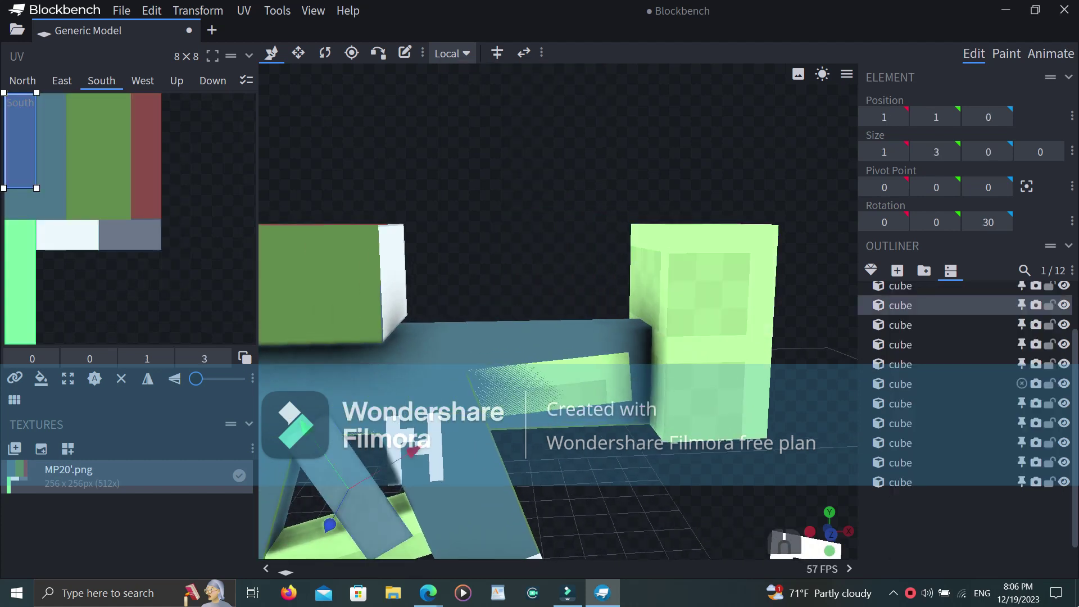
pyautogui.rightClick(709, 265)
pyautogui.moveTo(795, 467)
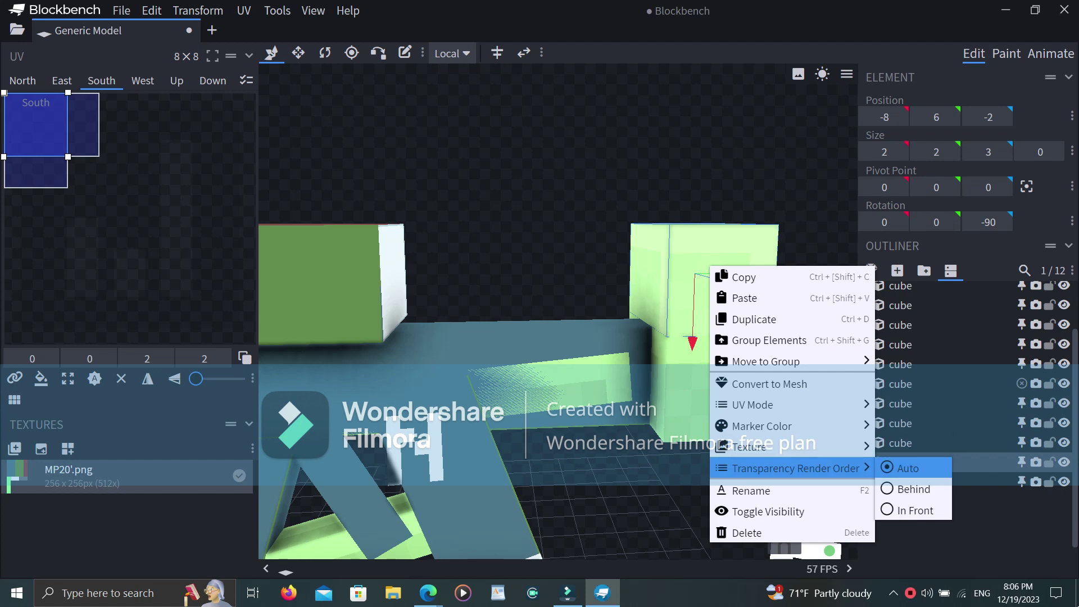
pyautogui.click(913, 468)
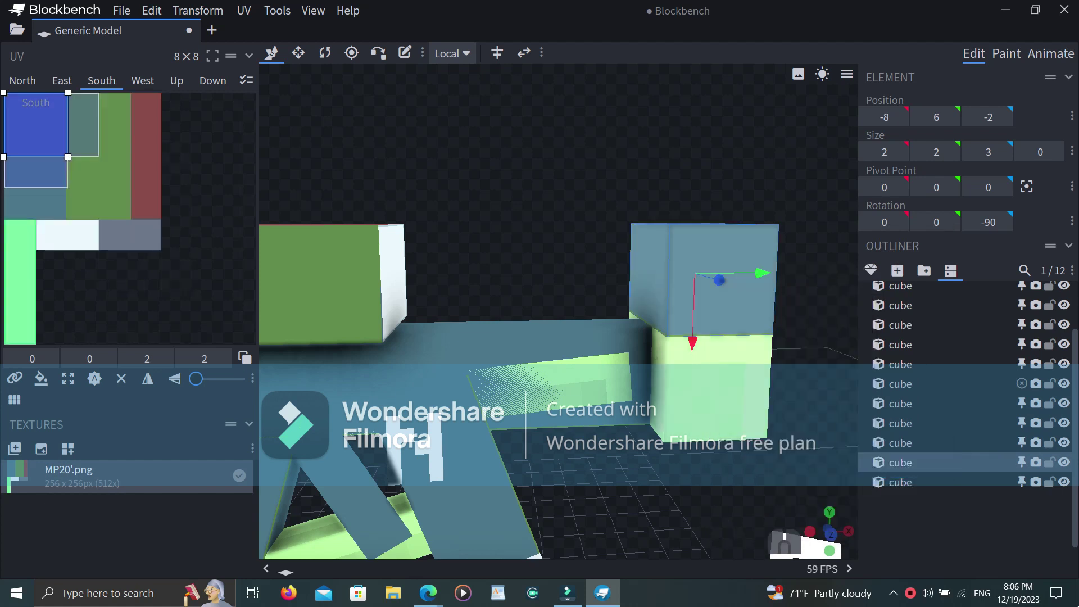
# Step: Apply the MP20' texture to the lower of the two stacked 2 × 2 × 3 end cubes
pyautogui.rightClick(685, 348)
pyautogui.moveTo(730, 260)
pyautogui.click(892, 281)
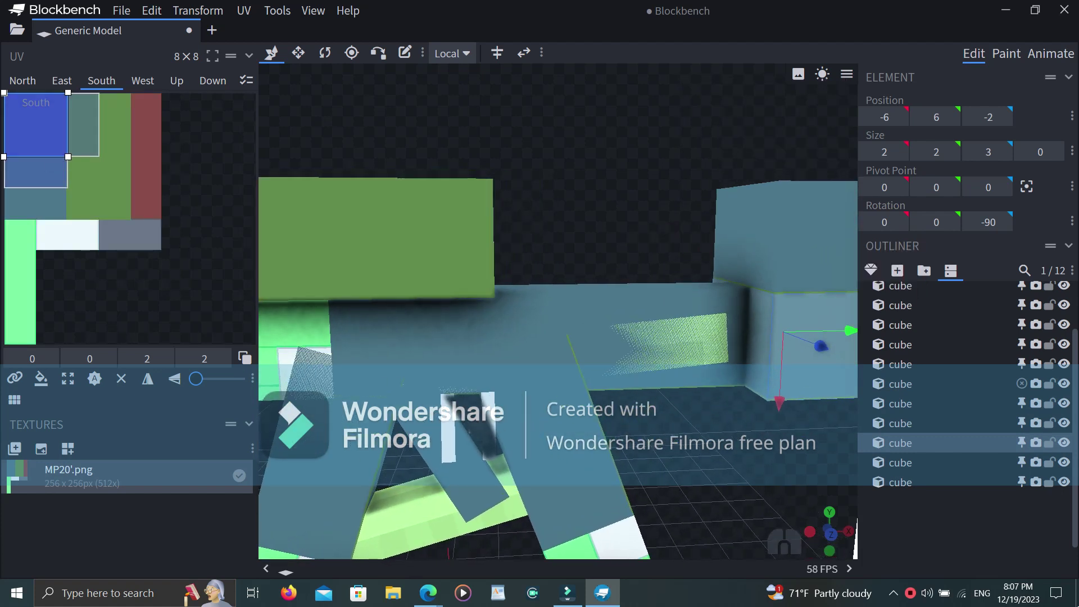
# Step: Try resizing the lower end cube's south-face UV area to 1.5 × 1.875, and undo the change
pyautogui.moveTo(68, 157); pyautogui.dragTo(57, 155)
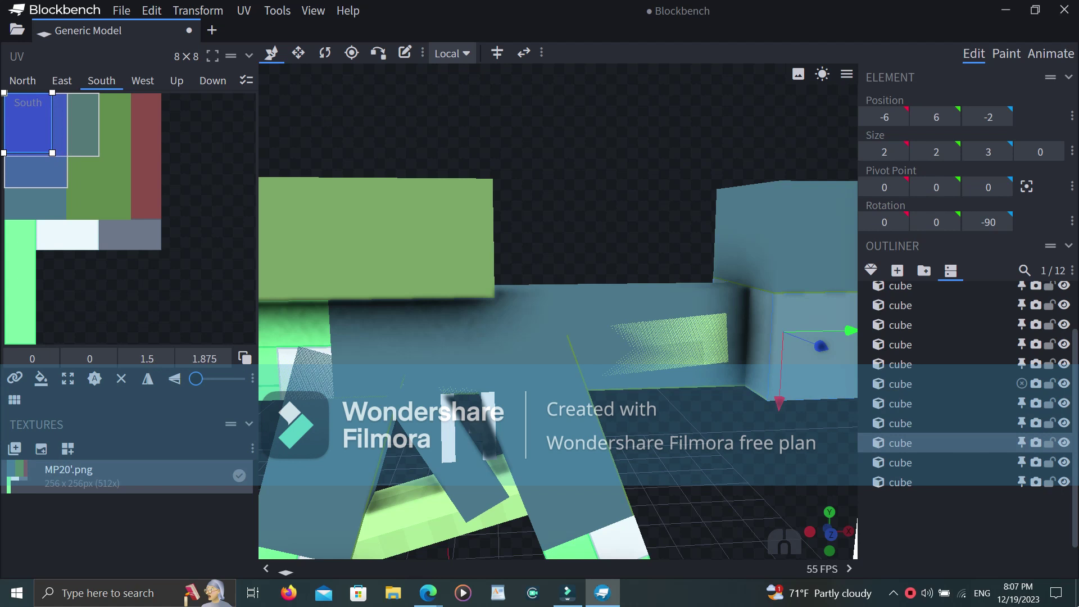
pyautogui.hotkey('ctrl', 'z')
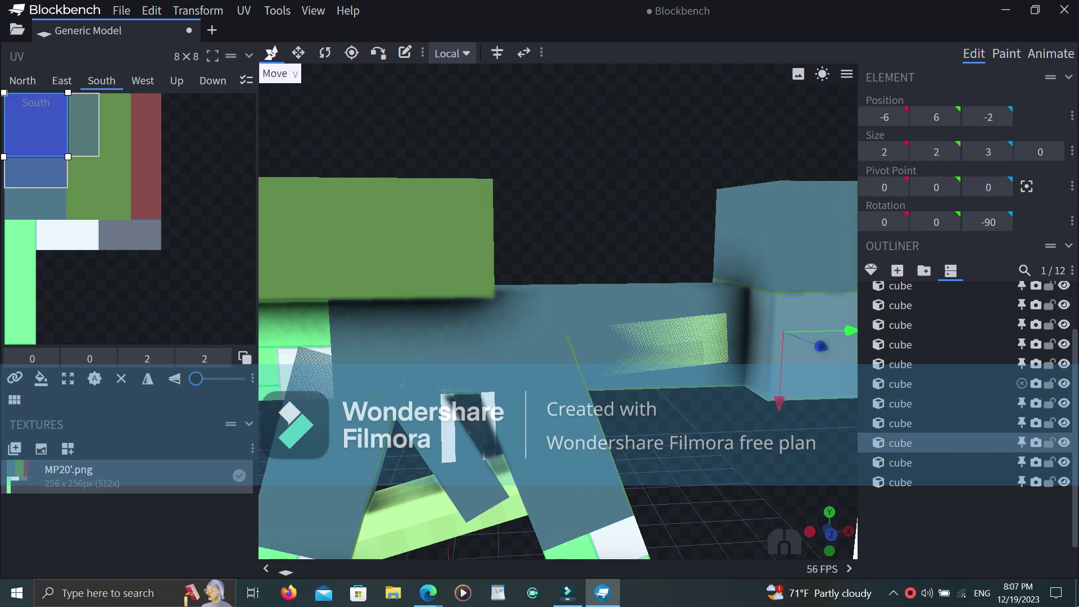
# Step: Try reapplying the MP20' texture to the 2 × 4 × 1 body cube, undoing and redoing the last texture change
pyautogui.moveTo(393, 242); pyautogui.dragTo(410, 143, button='right')
pyautogui.click(674, 247)
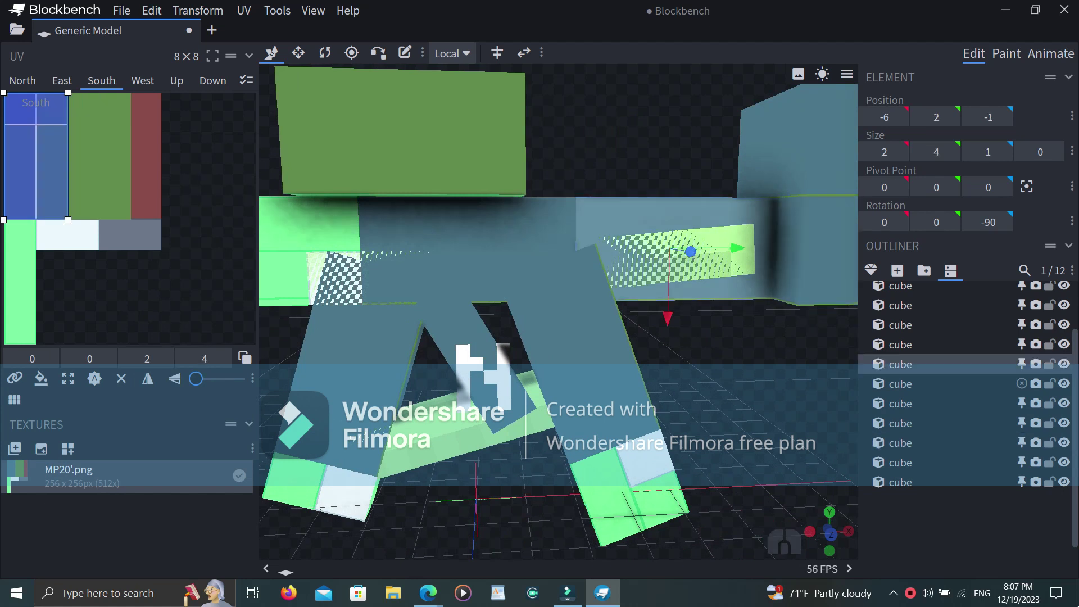
pyautogui.rightClick(702, 252)
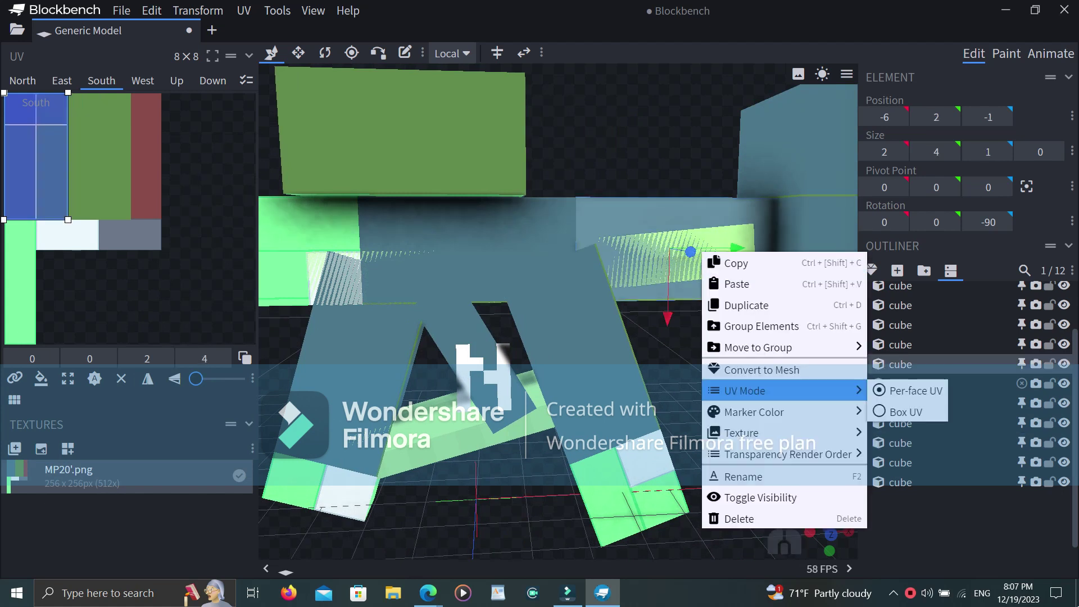
pyautogui.moveTo(787, 454)
pyautogui.moveTo(787, 432)
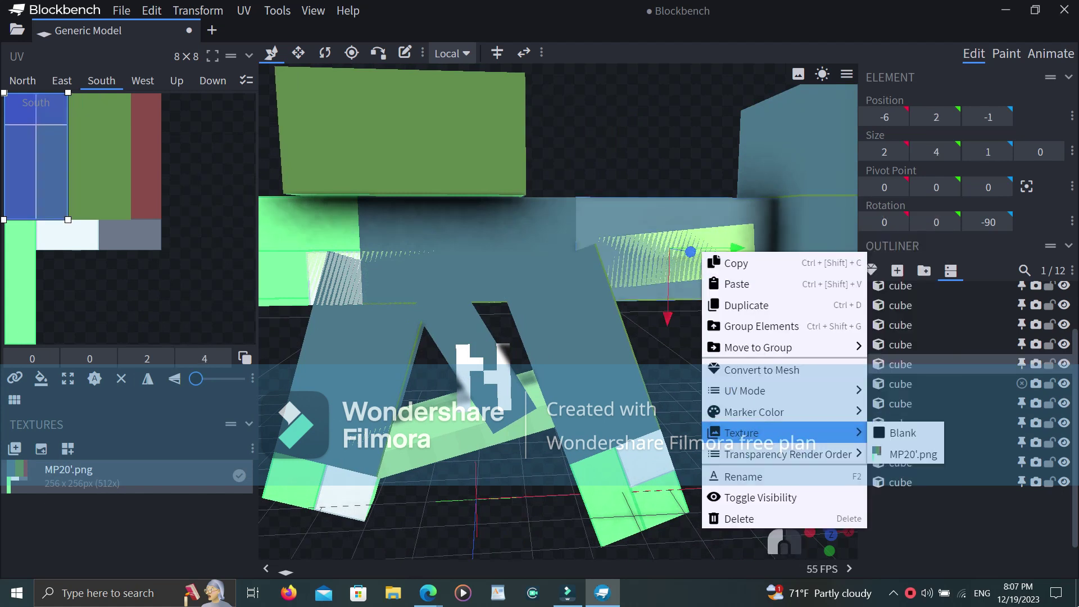
pyautogui.click(905, 450)
pyautogui.hotkey('ctrl', 'z')
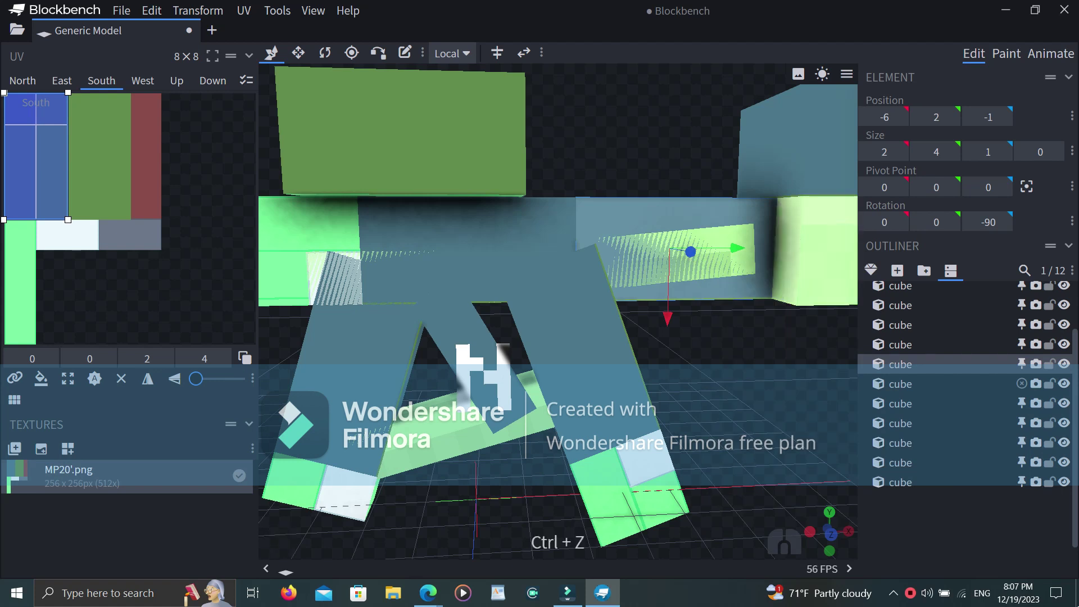
pyautogui.hotkey('ctrl', 'y')
pyautogui.rightClick(647, 242)
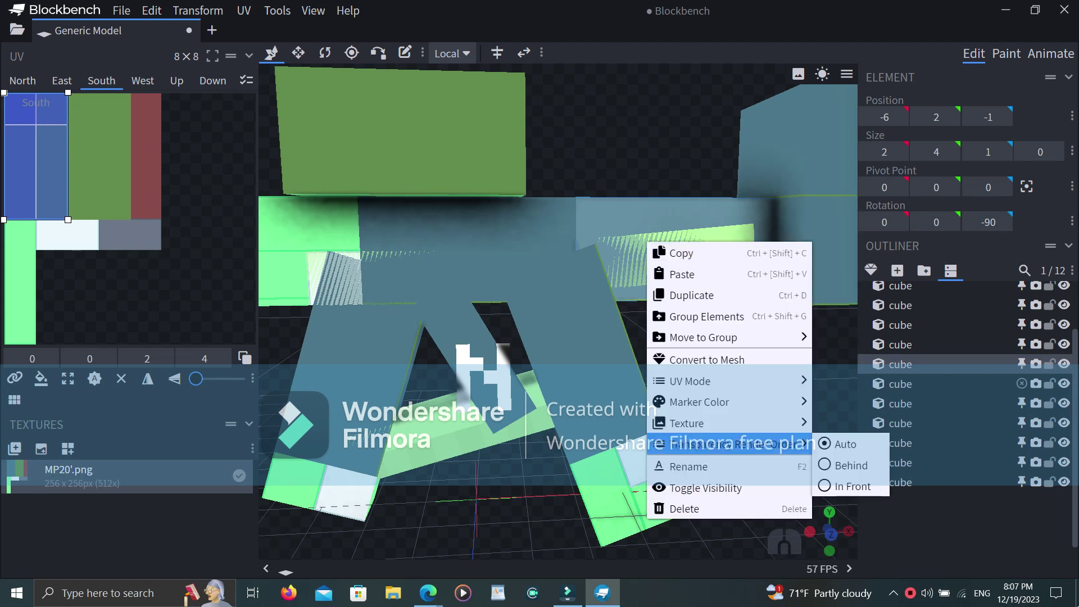
pyautogui.moveTo(730, 444)
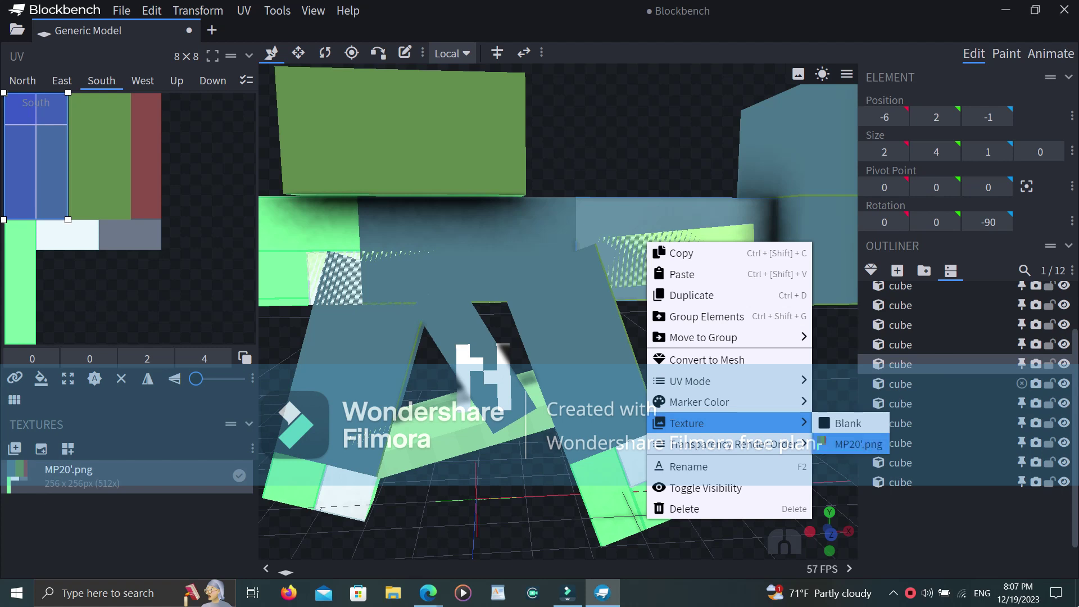
pyautogui.click(854, 444)
pyautogui.hotkey('ctrl', 'z')
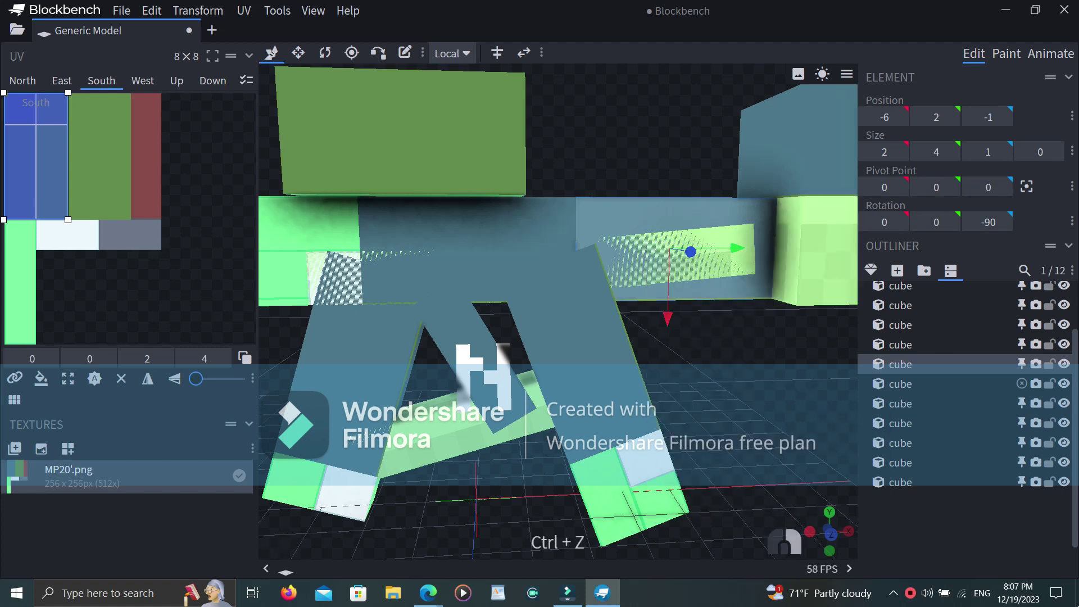
pyautogui.moveTo(674, 348); pyautogui.dragTo(618, 355, button='right')
pyautogui.hotkey('ctrl', 'y')
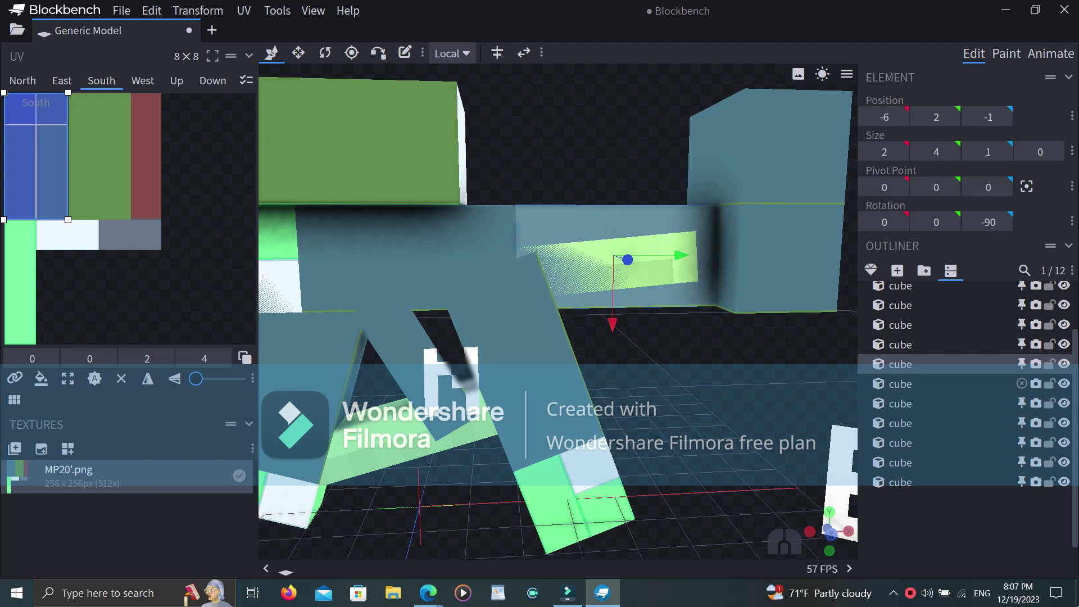
# Step: Try applying the MP20' texture to the slanted 1 × 5 × 1 cube between the legs, and undo it
pyautogui.click(536, 404)
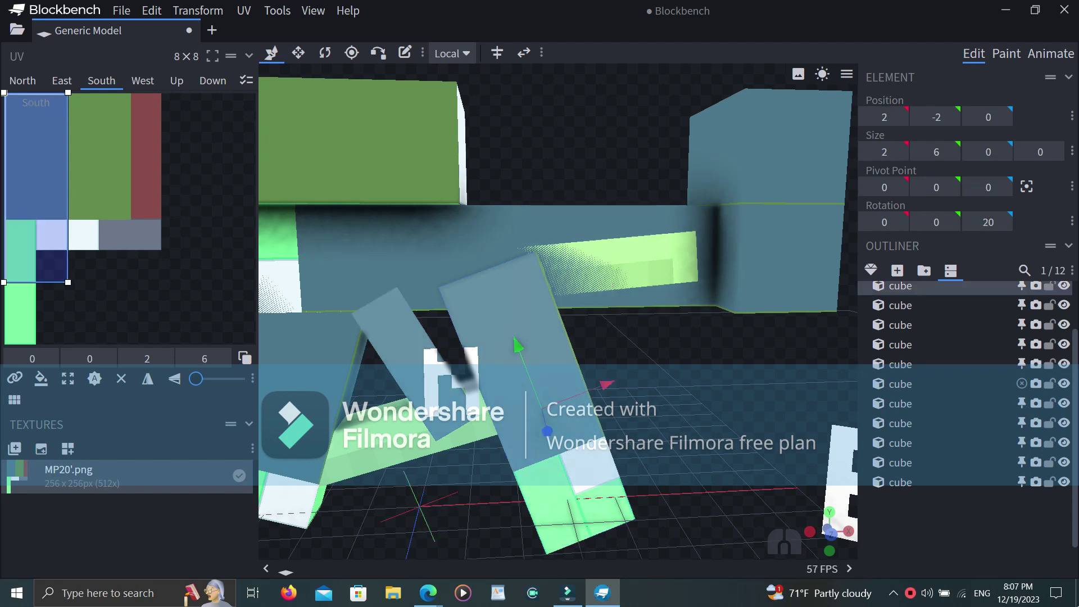
pyautogui.click(388, 420)
pyautogui.rightClick(388, 420)
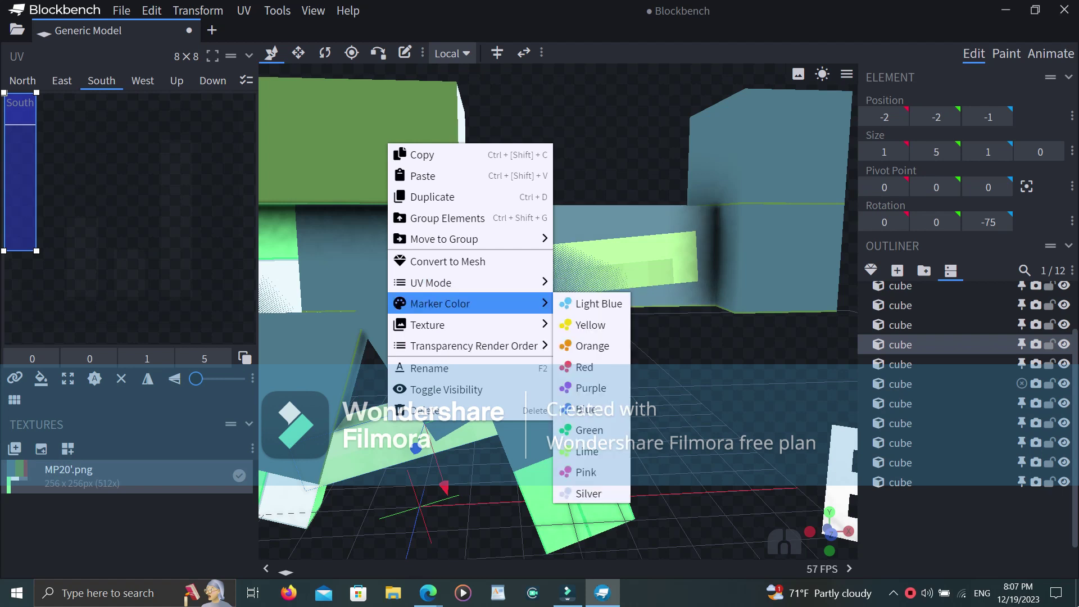
pyautogui.moveTo(470, 324)
pyautogui.click(598, 346)
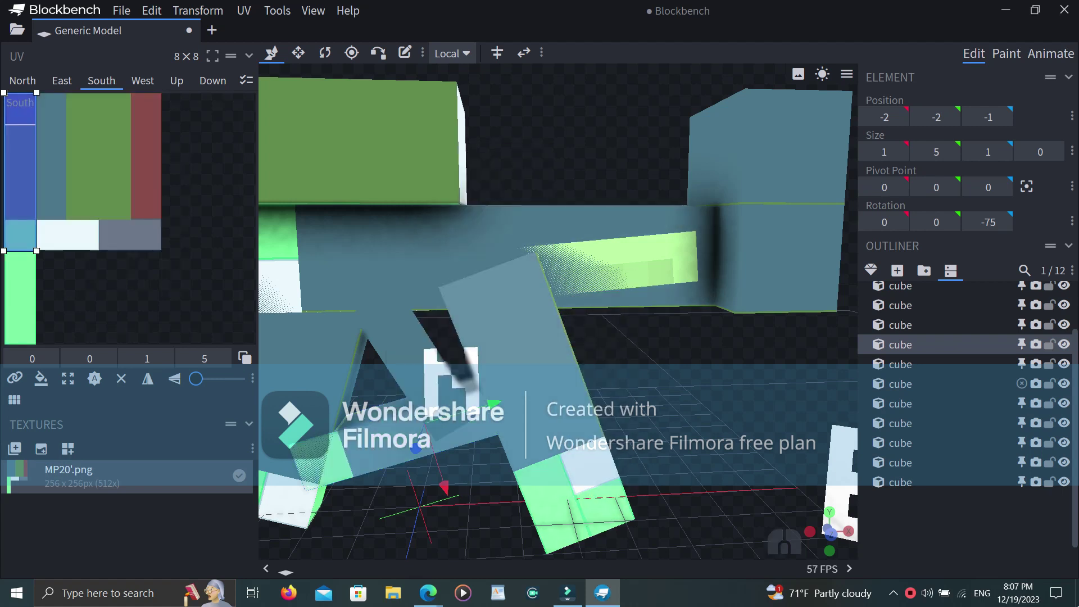
pyautogui.hotkey('ctrl', 'z')
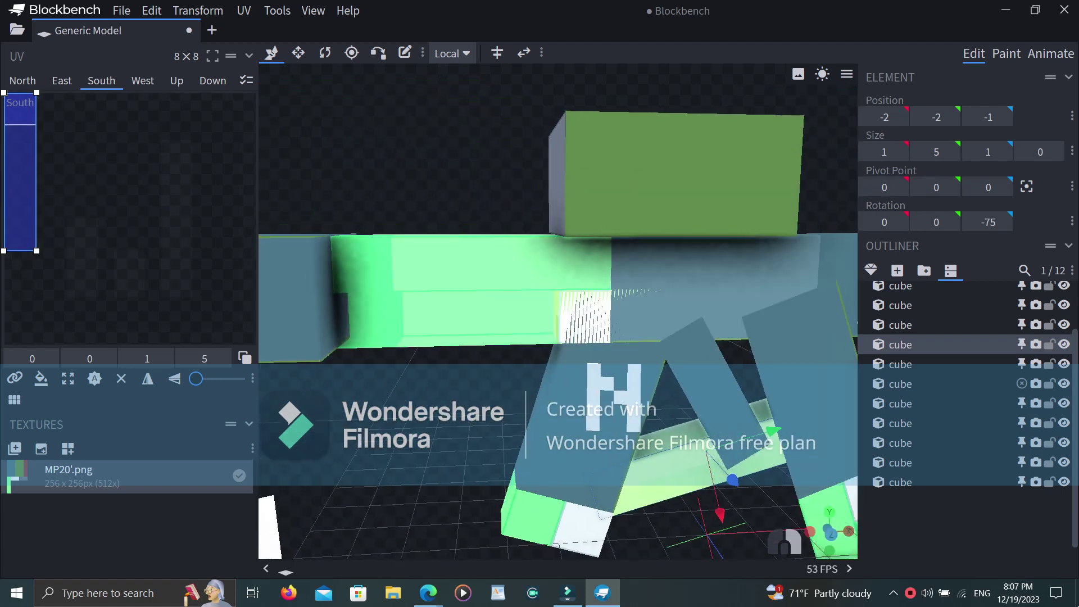
# Step: Undo the earlier texture changes on the 2 × 4 × 1 body cube and the two stacked end cubes
pyautogui.hotkey('ctrl', 'z')
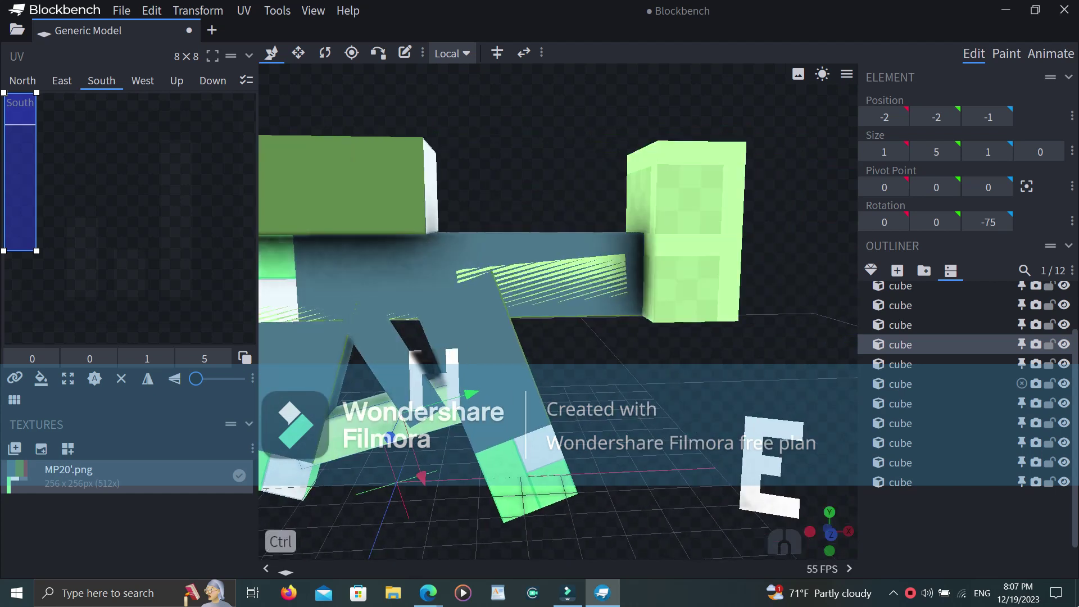
pyautogui.hotkey('ctrl', 'z')
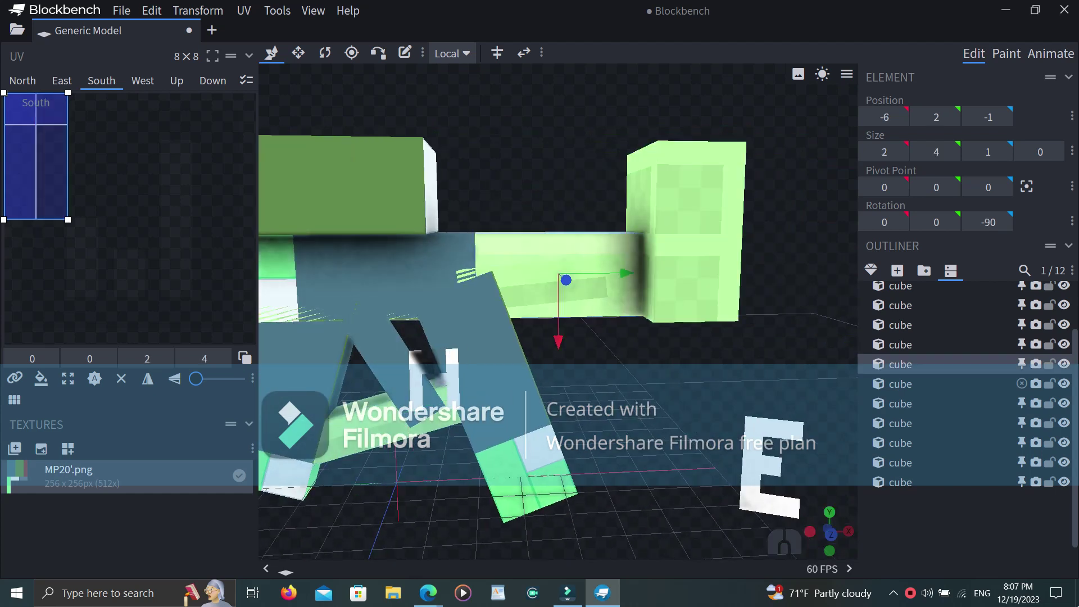
# Step: Try deleting the 2 × 4 × 1 body cube and the tilted 1 × 4 × 1 cube inside it, restoring each one
pyautogui.press('Delete')
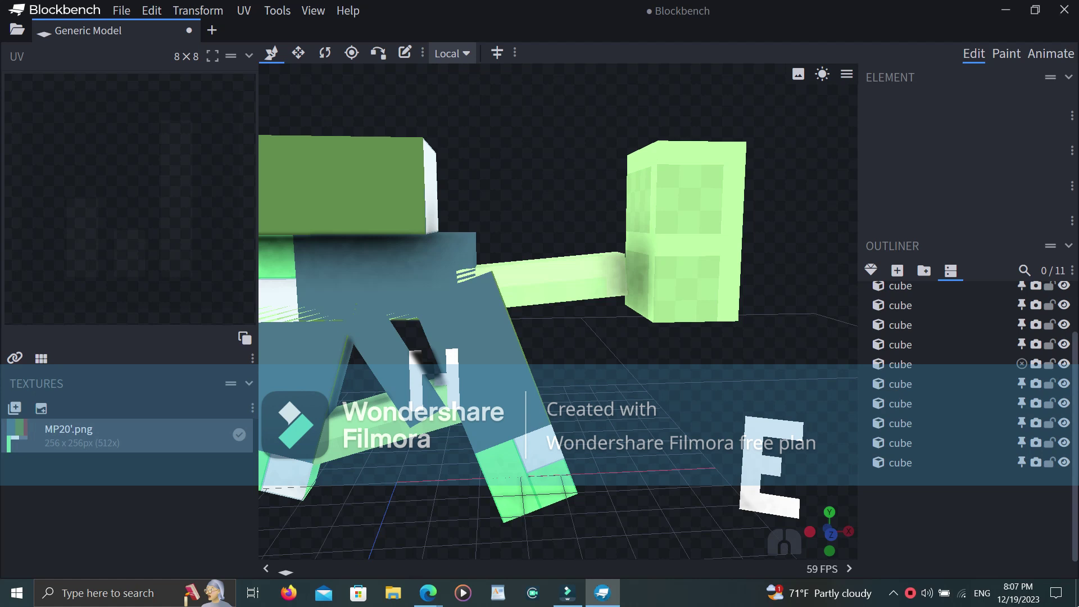
pyautogui.hotkey('ctrl', 'z')
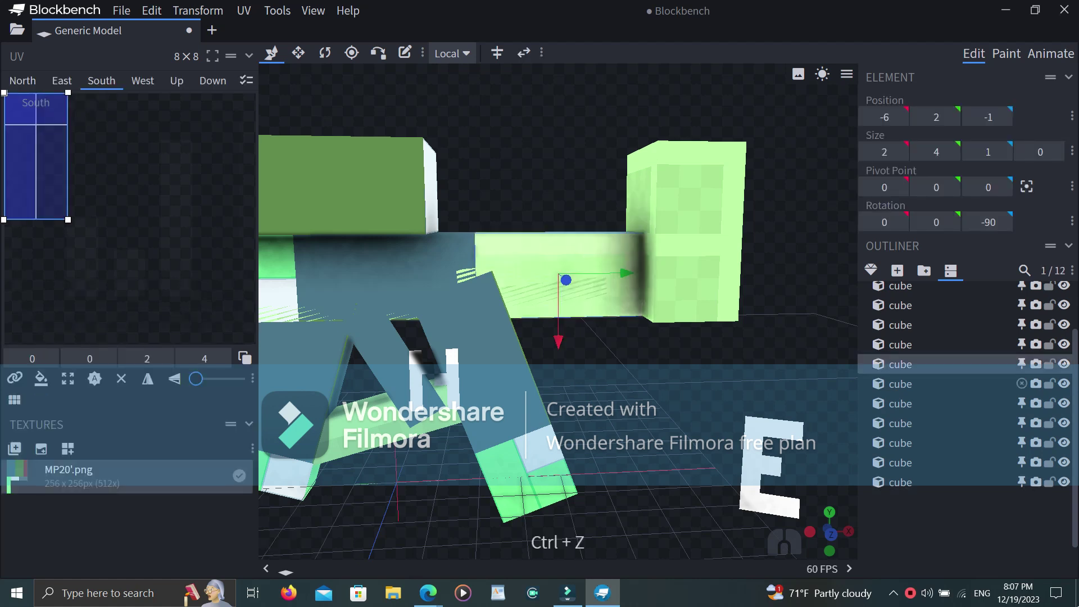
pyautogui.moveTo(360, 185); pyautogui.dragTo(378, 250, button='right')
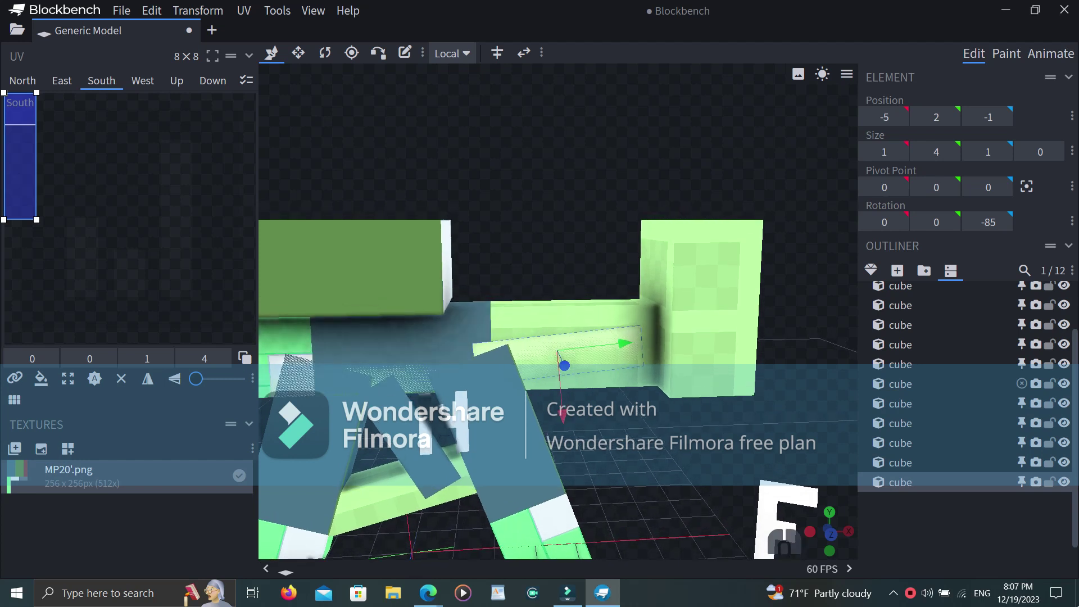
pyautogui.press('Delete')
pyautogui.hotkey('ctrl', 'z')
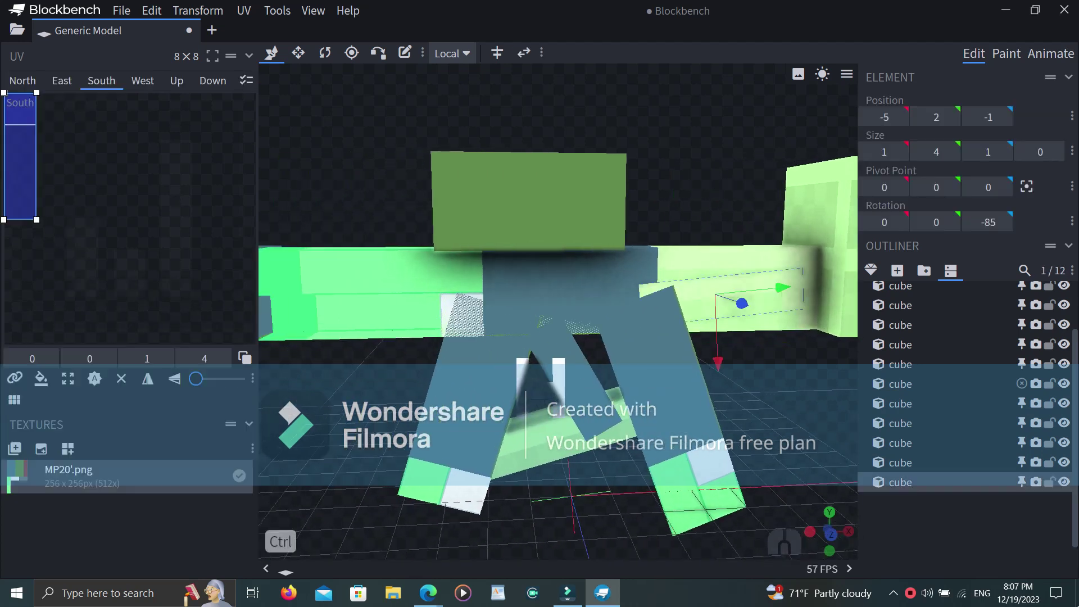
# Step: Try moving the tilted 1 × 4 × 1 cube out of the body to X position -7, and undo the move
pyautogui.moveTo(627, 378); pyautogui.dragTo(640, 311)
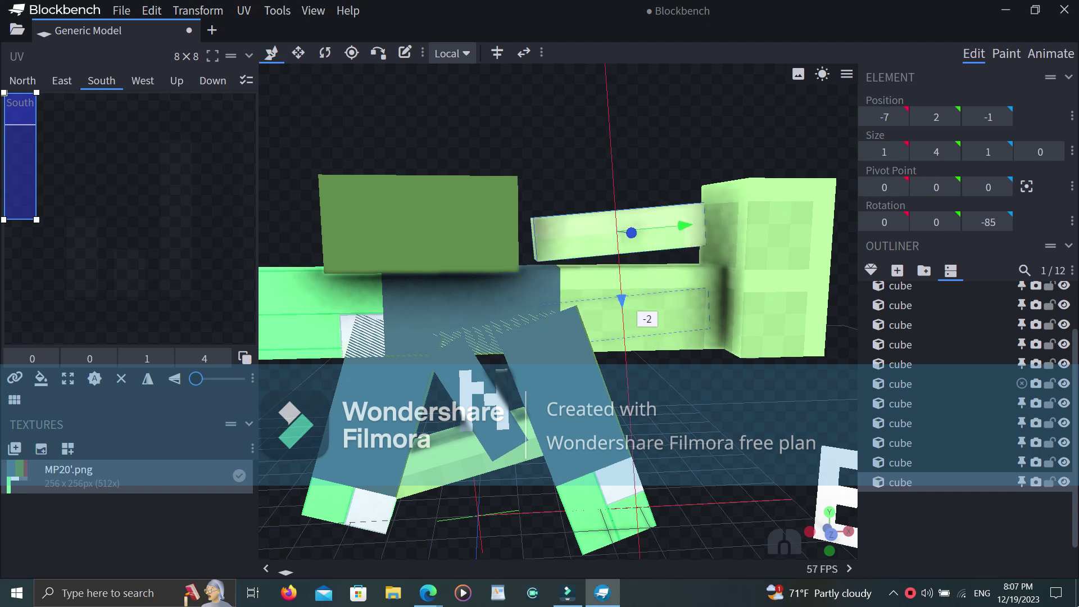
pyautogui.hotkey('ctrl', 'z')
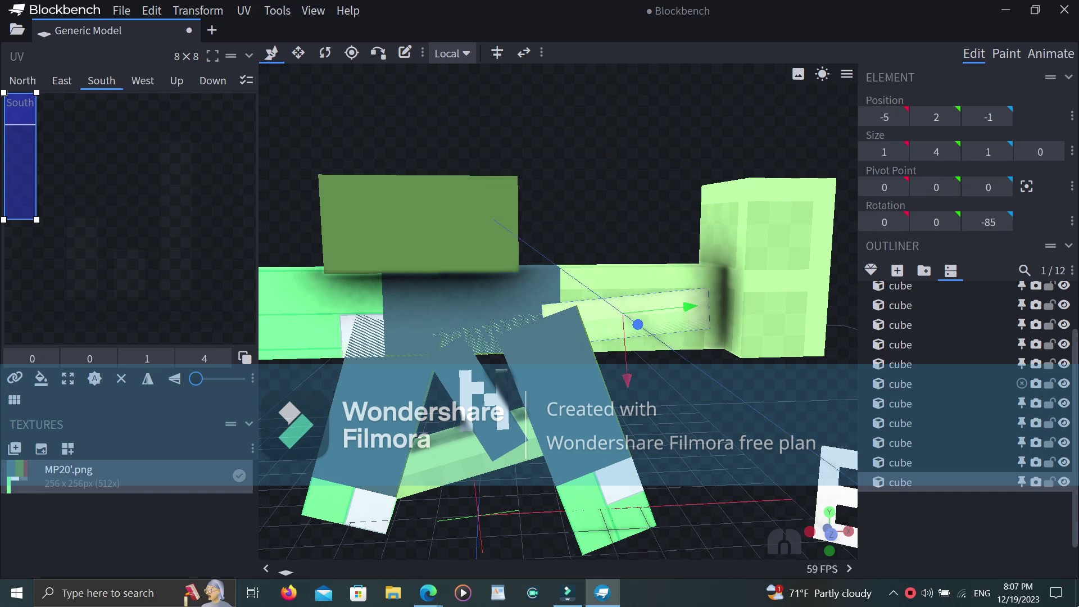
pyautogui.hotkey('ctrl', 'z')
# Step: Try moving the tilted 1 × 4 × 1 cube to -7, 3, -1 and enlarging it to 3 × 5 × 1, and undo every change
pyautogui.moveTo(627, 377); pyautogui.dragTo(644, 313)
pyautogui.moveTo(684, 224); pyautogui.dragTo(714, 223)
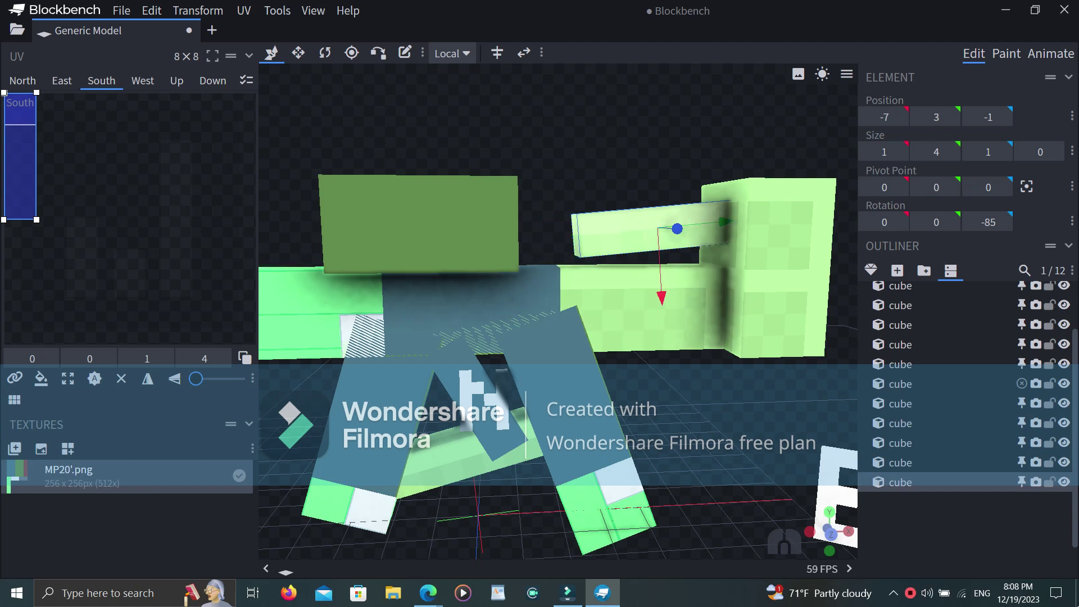
pyautogui.press('s')
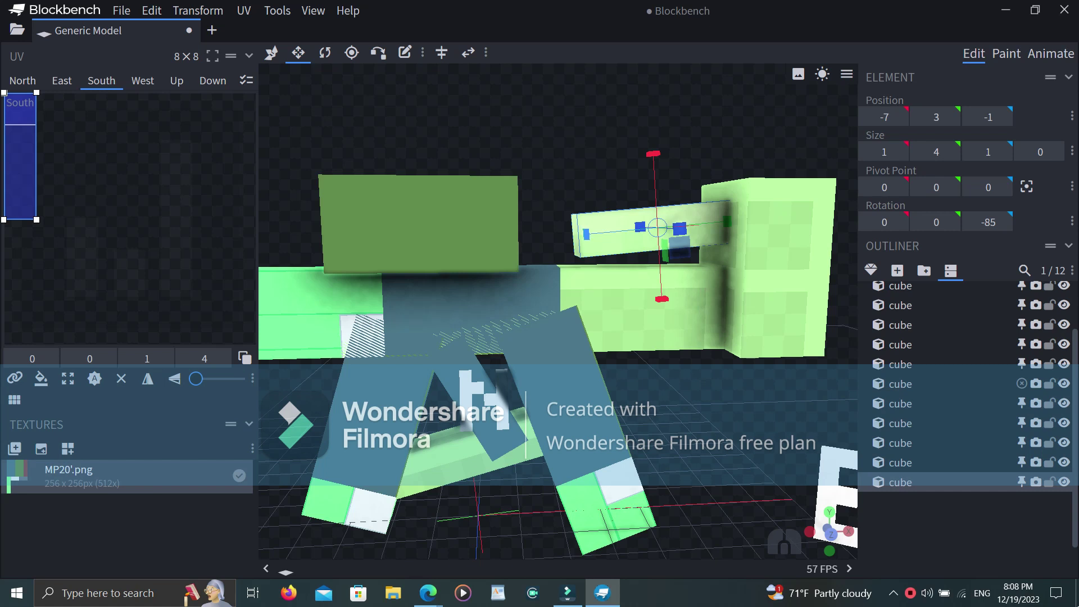
pyautogui.moveTo(586, 234); pyautogui.dragTo(566, 236)
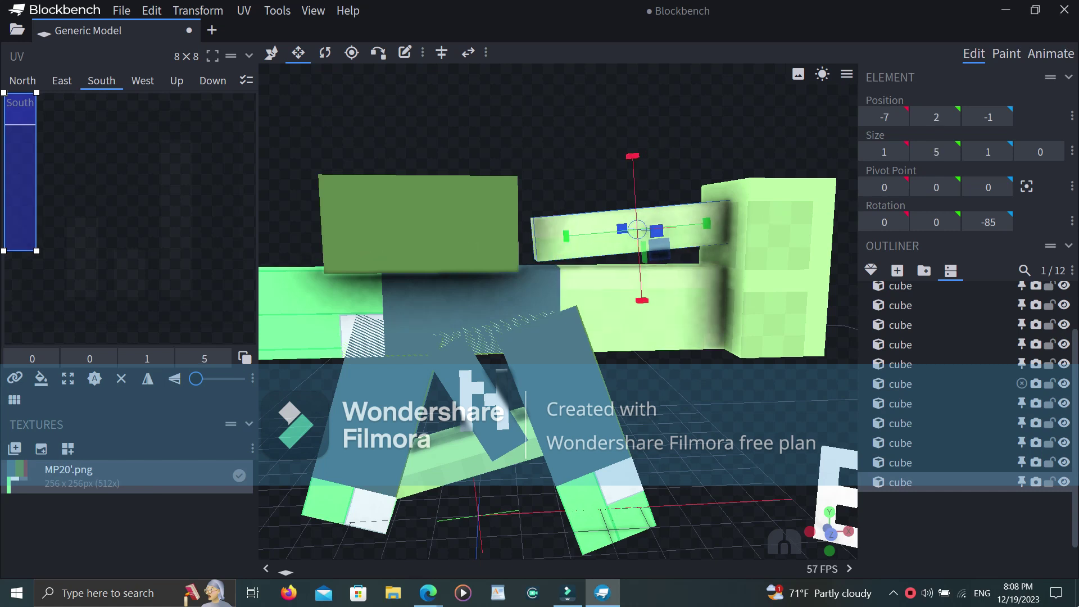
pyautogui.moveTo(642, 300); pyautogui.dragTo(643, 342)
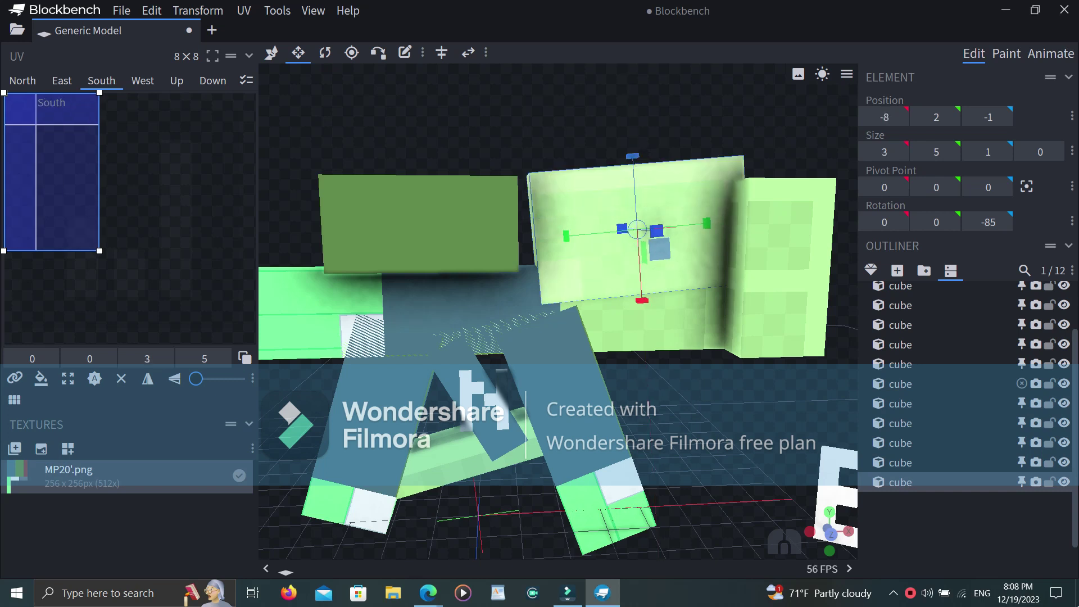
pyautogui.hotkey('ctrl', 'z')
pyautogui.hotkey('ctrl', 'z')
pyautogui.hotkey('ctrl', 'z')
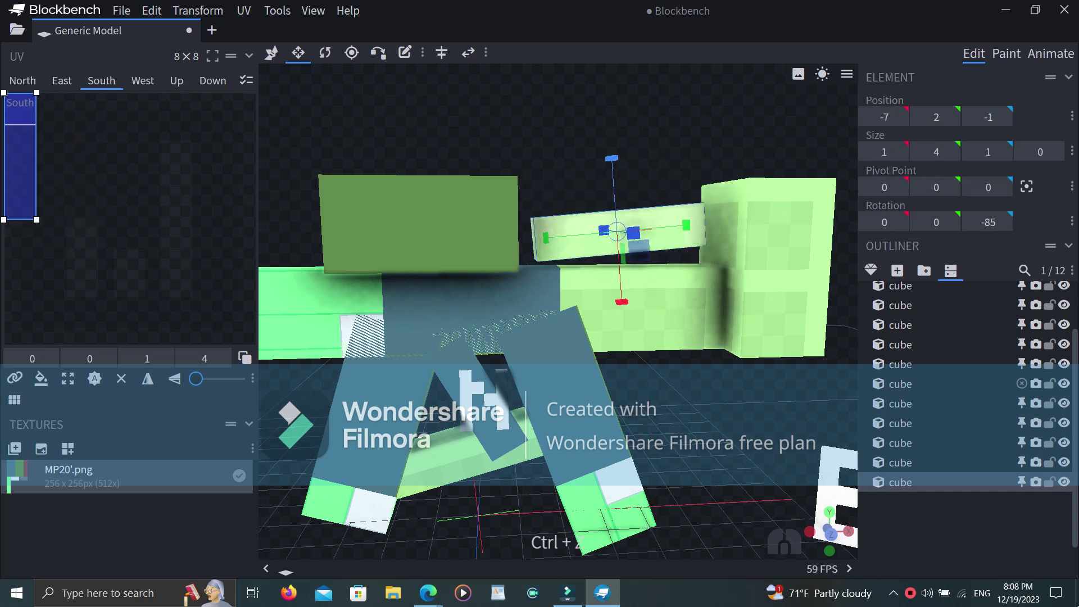
pyautogui.hotkey('ctrl', 'z')
pyautogui.hotkey('ctrl', 'z')
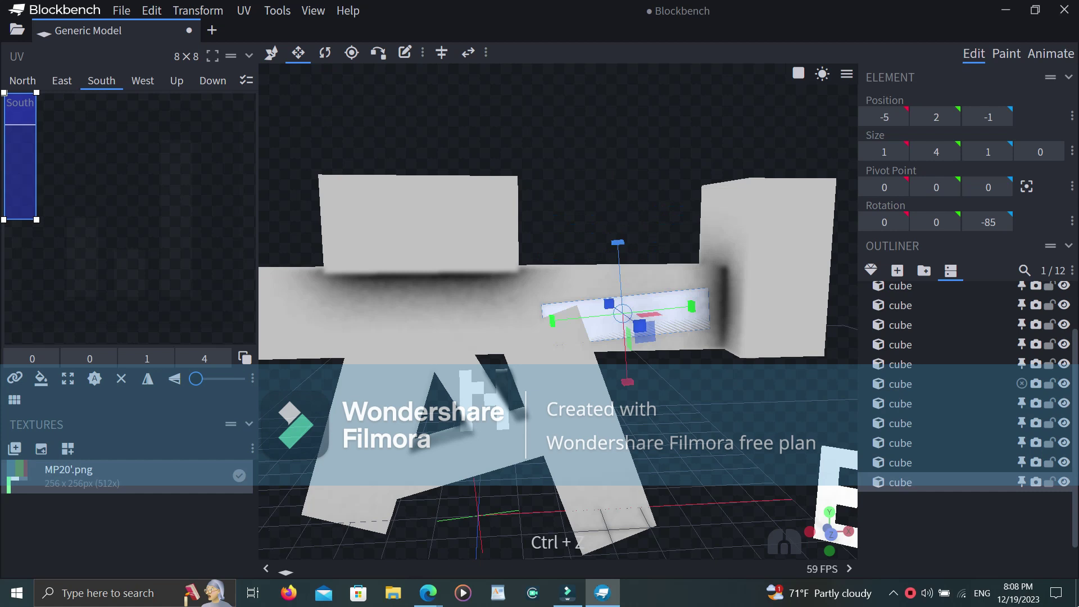
# Step: Restore the textured view mode, and try lengthening the tilted 1 × 4 × 1 cube, undoing the resize
pyautogui.press('z')
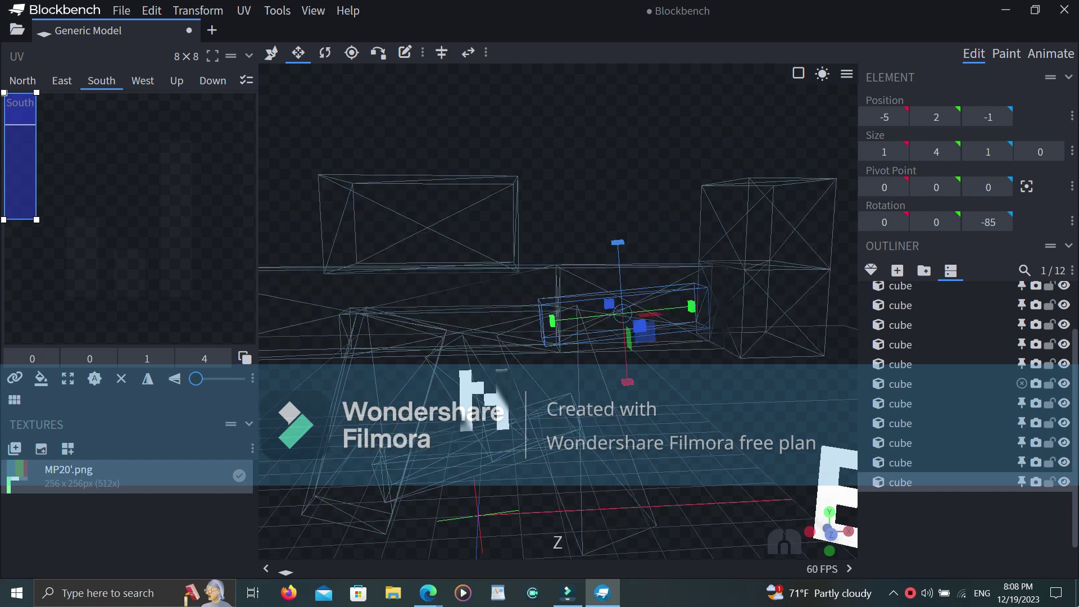
pyautogui.press('z')
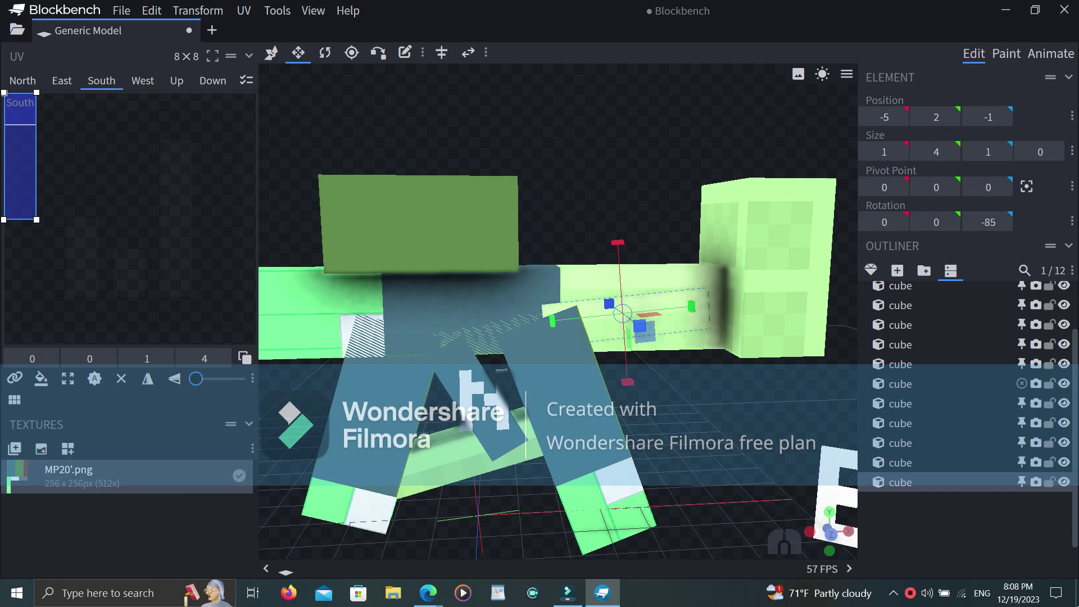
pyautogui.moveTo(552, 322); pyautogui.dragTo(532, 323)
pyautogui.hotkey('ctrl', 'z')
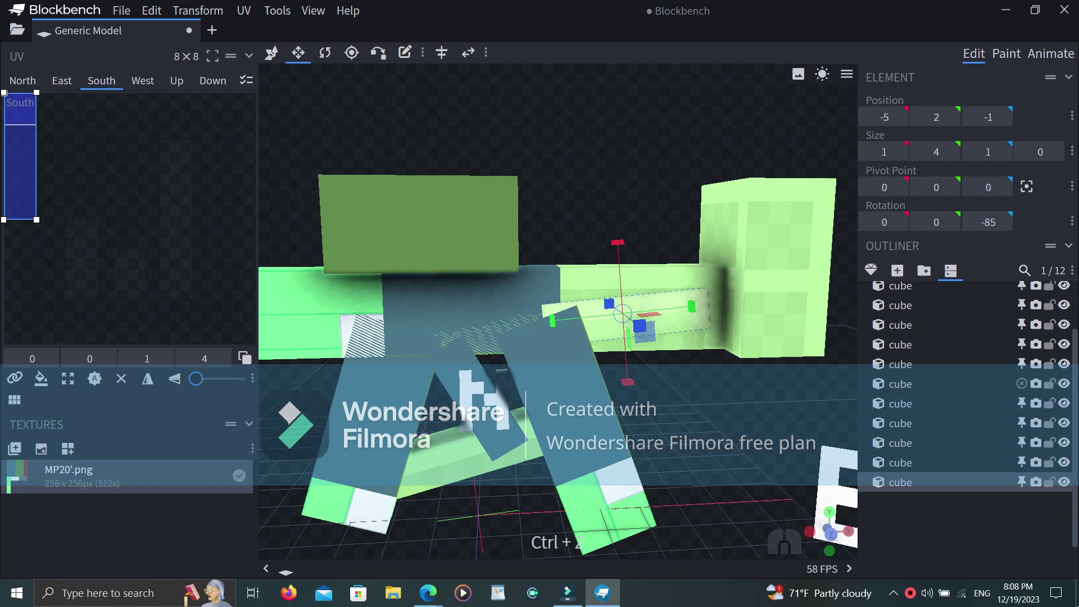
# Step: Rename the WeaponMP9 group as WeaponMP20
pyautogui.click(272, 53)
pyautogui.click(418, 224)
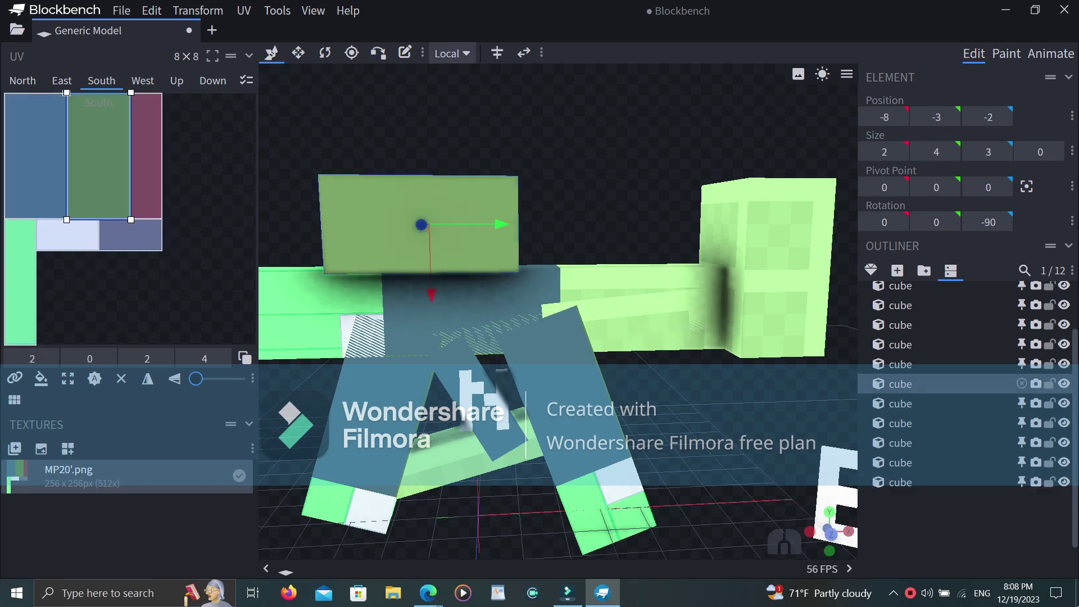
pyautogui.scroll(1, 964, 382)
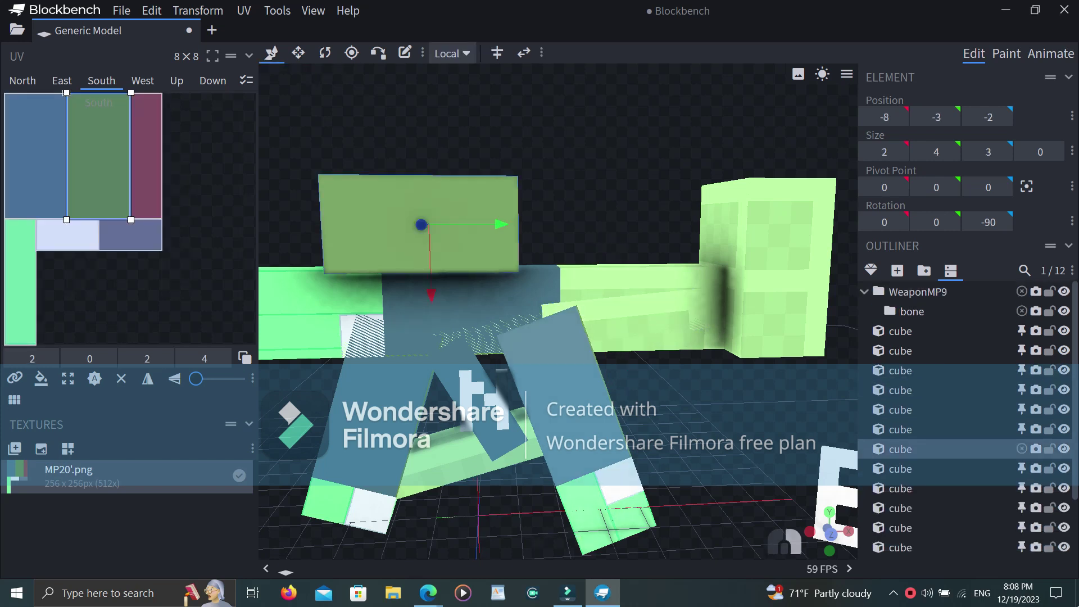
pyautogui.moveTo(584, 394); pyautogui.dragTo(642, 407, button='right')
pyautogui.click(917, 291)
pyautogui.doubleClick(917, 292)
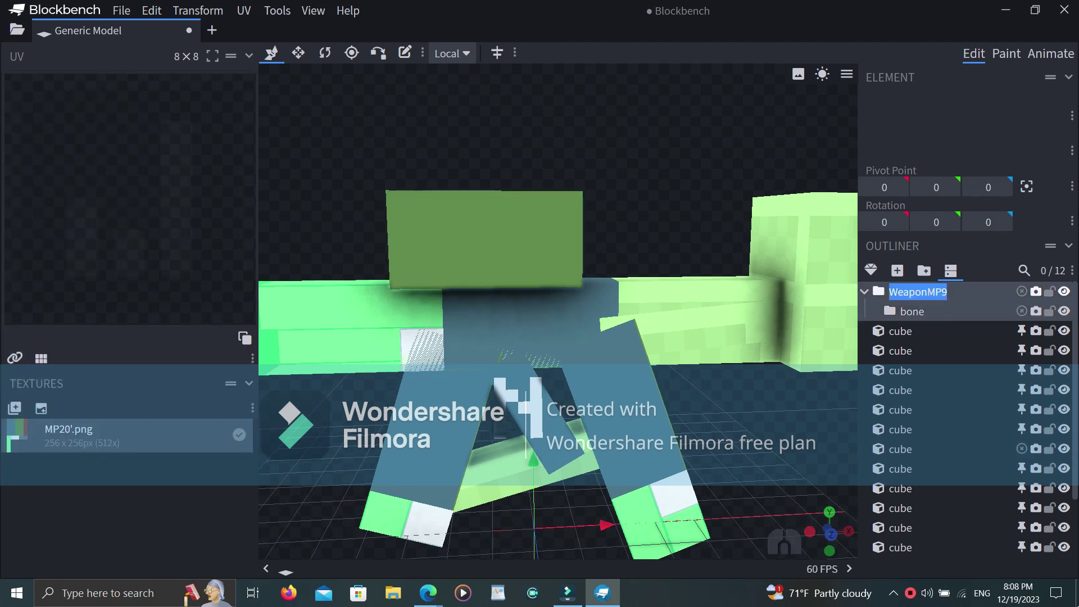
pyautogui.click(947, 291)
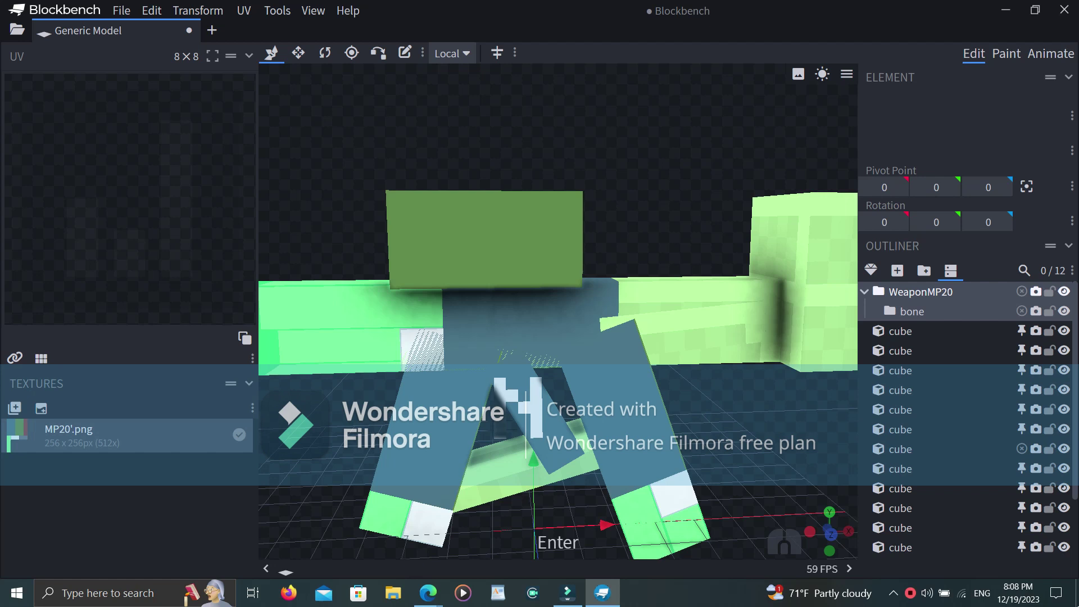
pyautogui.rightClick(910, 592)
pyautogui.click(947, 539)
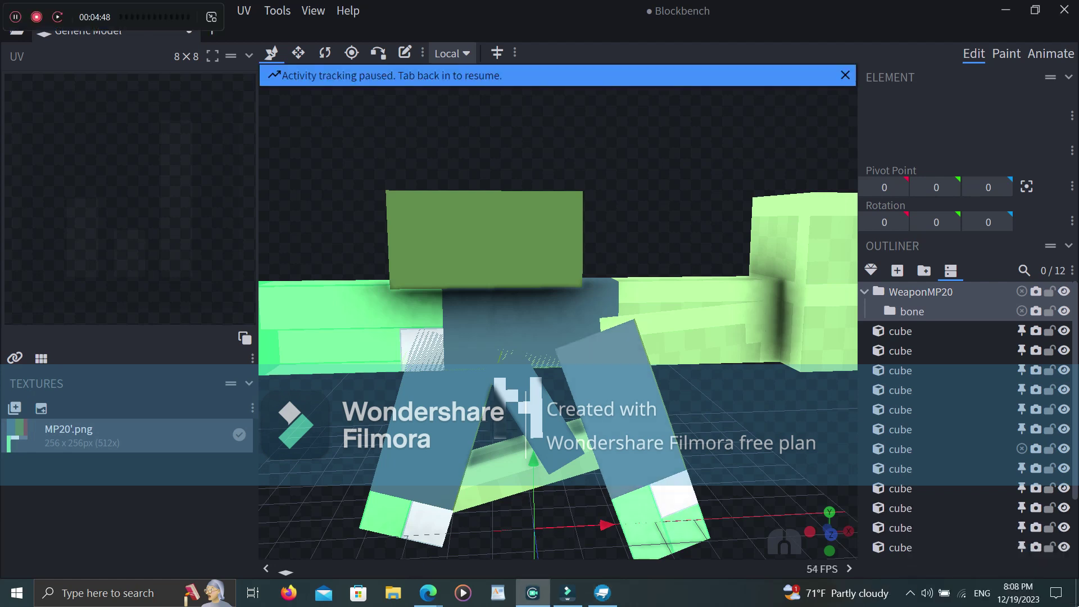